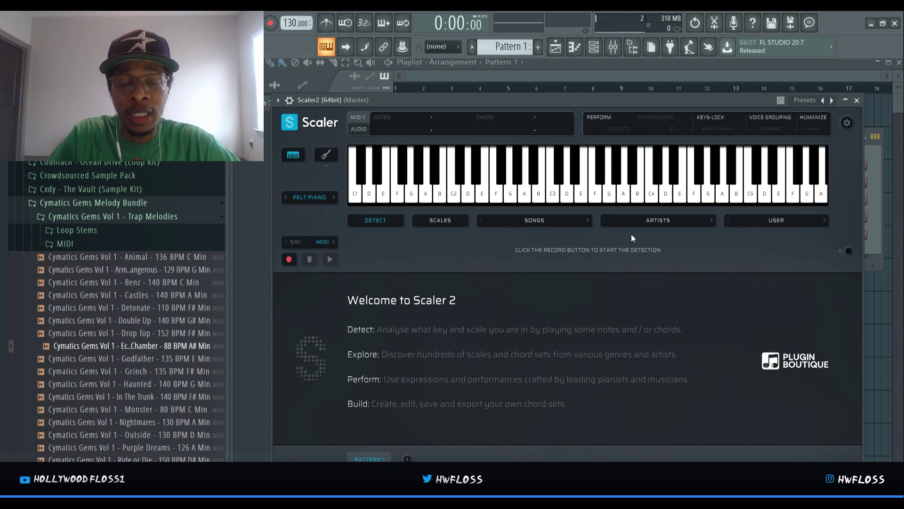
# - Preview the guitar fretboard display, and return the note view to the piano keyboard
pyautogui.click(628, 202)
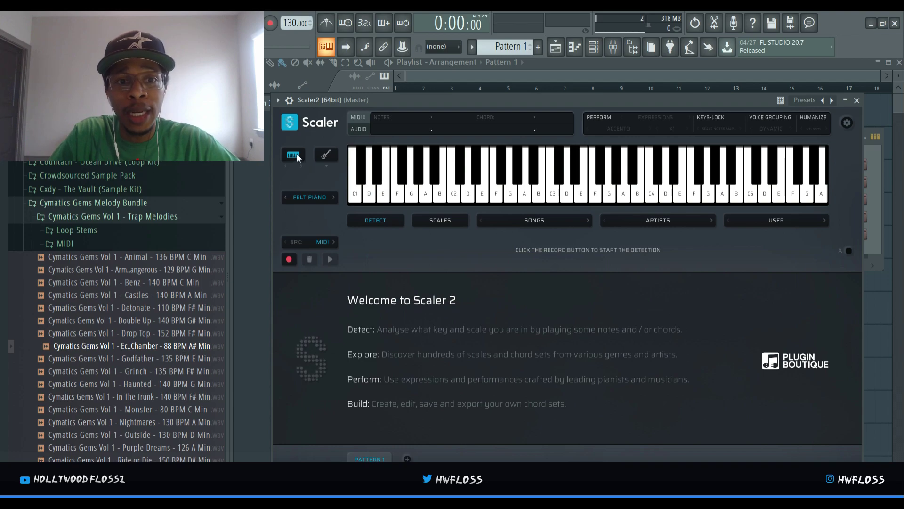
pyautogui.click(326, 157)
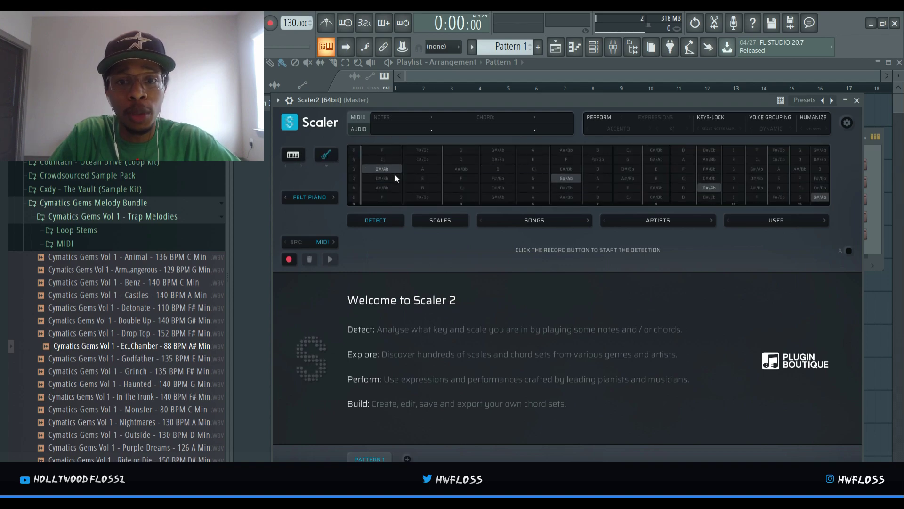
pyautogui.click(292, 155)
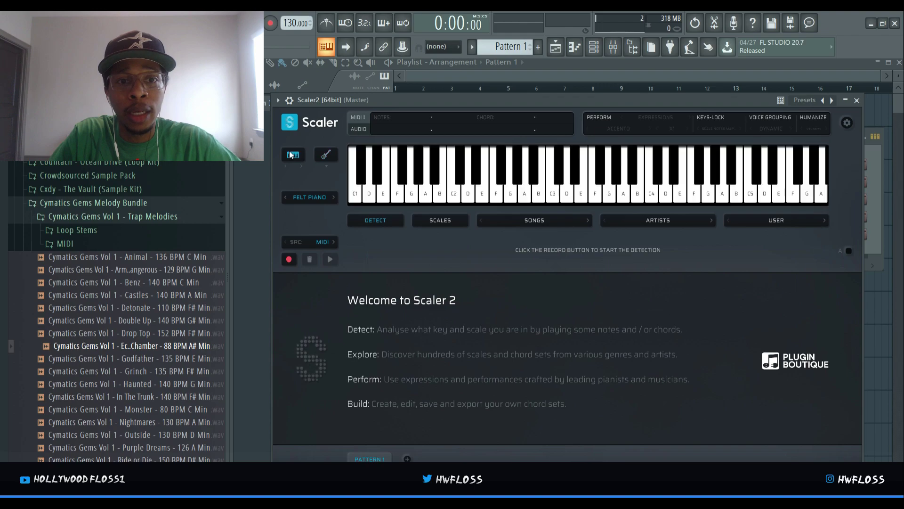
# - Set the instrument sound to Grand Piano and play a low test note on the keyboard
pyautogui.click(323, 195)
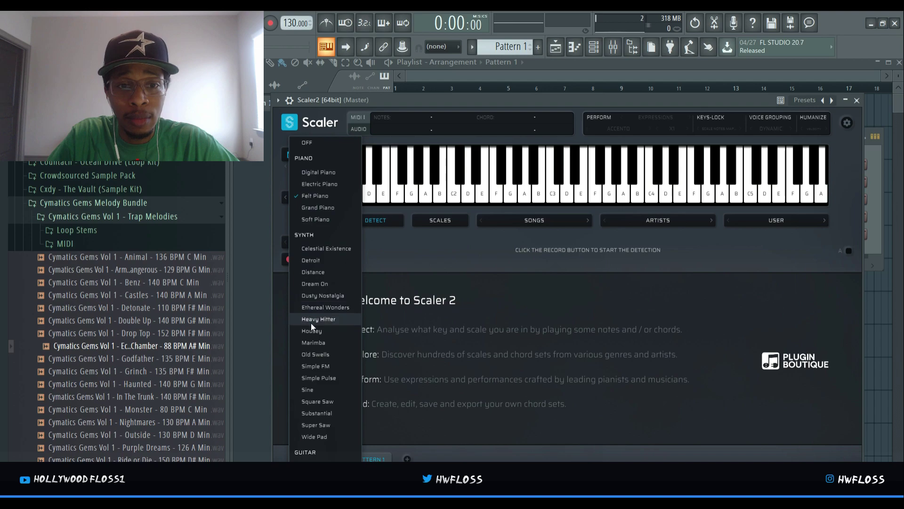
pyautogui.click(317, 207)
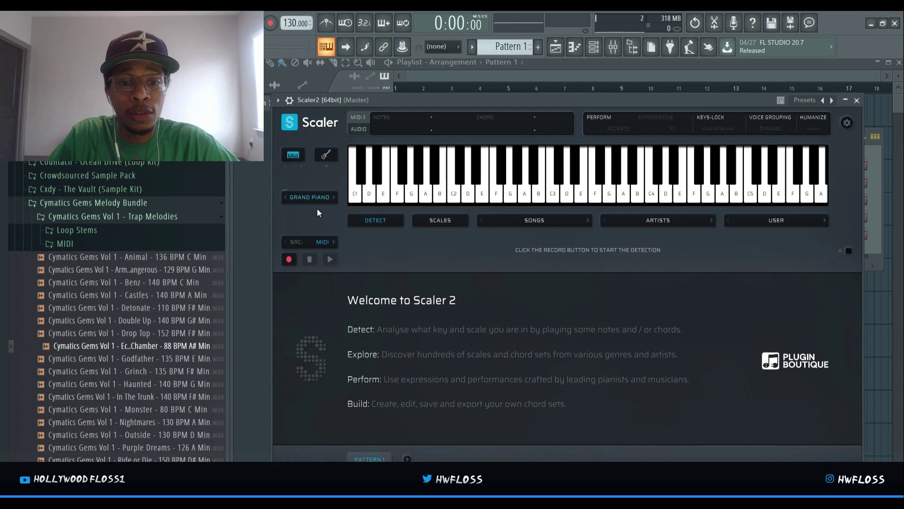
pyautogui.click(382, 191)
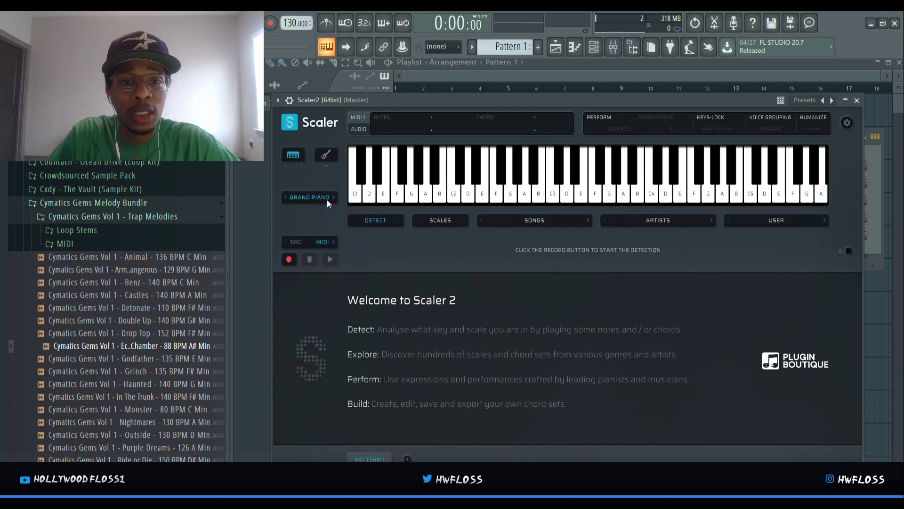
# - Set the instrument sound to the Dream On synth and sweep across several keys to audition it
pyautogui.click(326, 199)
pyautogui.click(321, 271)
pyautogui.click(394, 198)
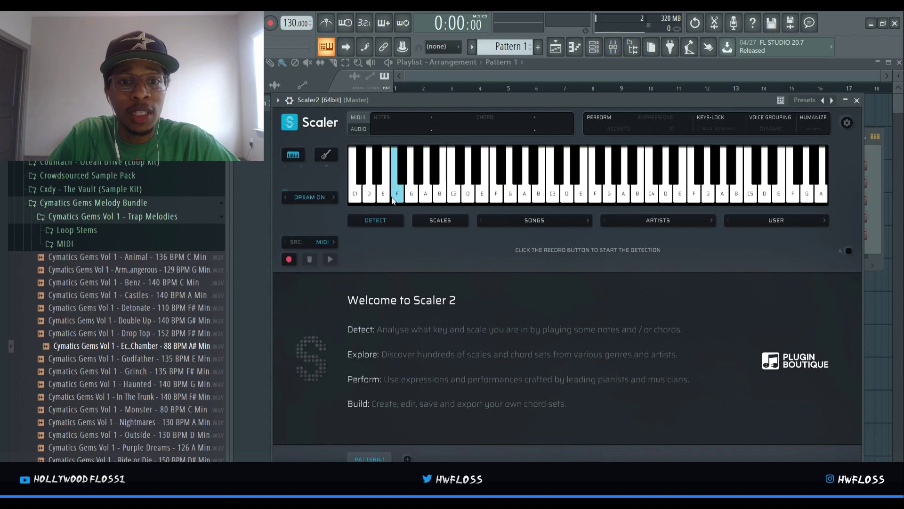
pyautogui.moveTo(400, 193)
pyautogui.mouseDown()
pyautogui.moveTo(418, 185)
pyautogui.moveTo(520, 188)
pyautogui.mouseUp()
# - Set the instrument sound to Acoustic Guitar and audition it with single notes and a C major chord
pyautogui.click(326, 196)
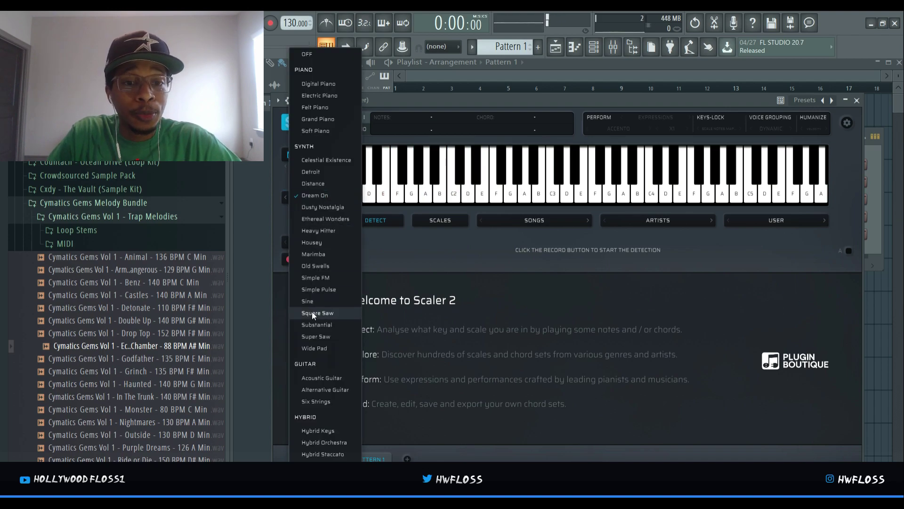
pyautogui.click(309, 379)
pyautogui.click(383, 188)
pyautogui.click(411, 191)
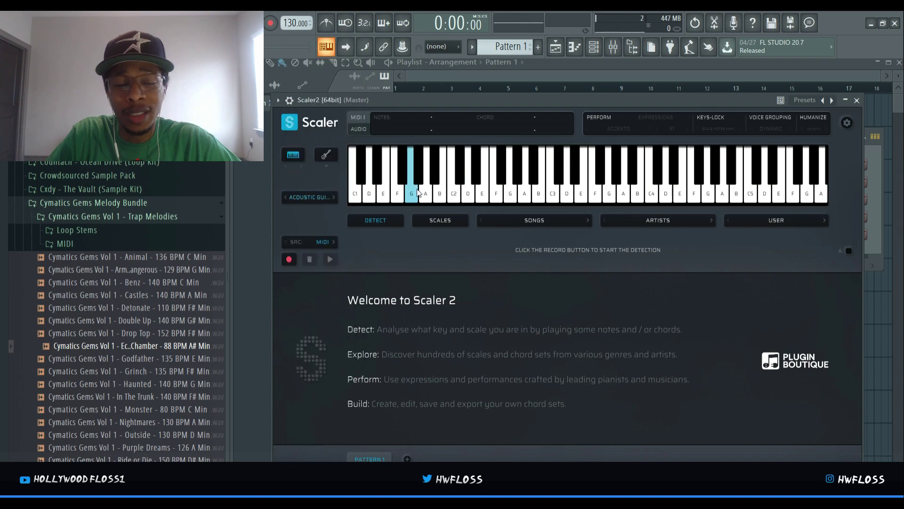
pyautogui.press('z')
pyautogui.press('c')
pyautogui.press('b')
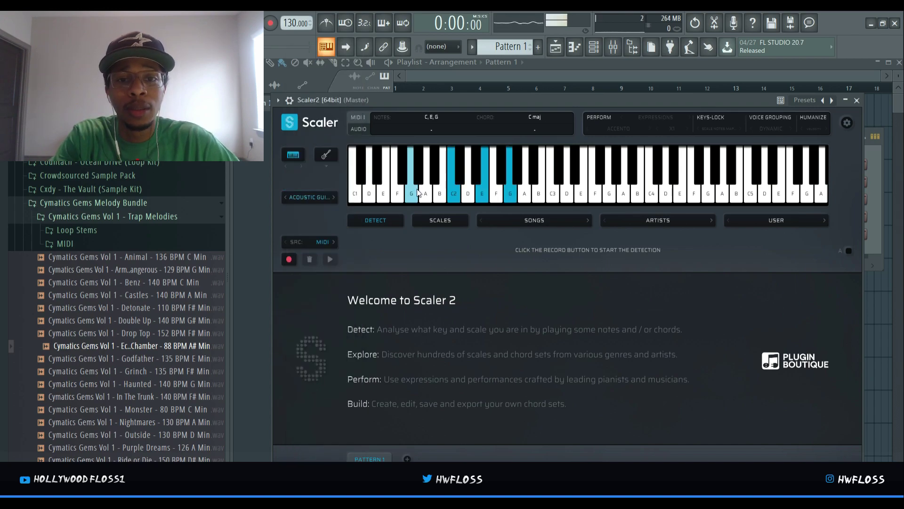
pyautogui.click(383, 190)
# - Set the instrument sound to Staccato Strings and audition it by playing a series of notes
pyautogui.click(334, 198)
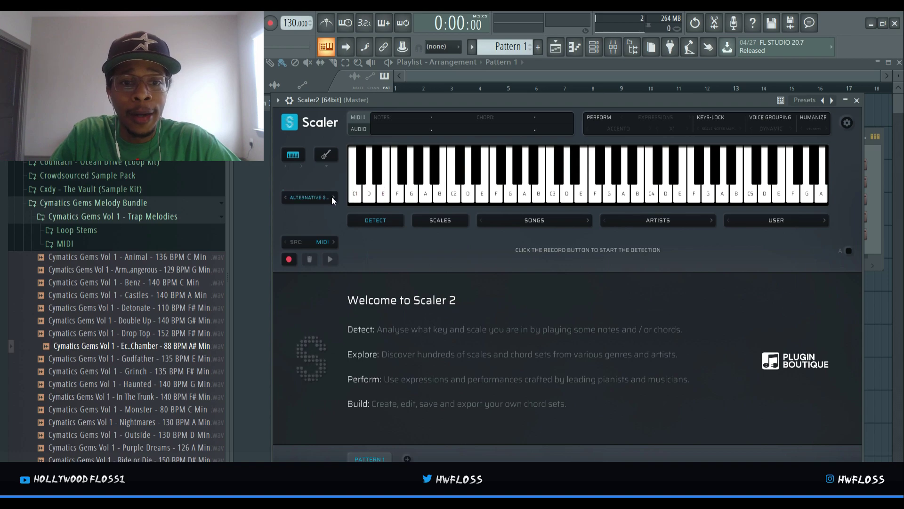
pyautogui.click(317, 198)
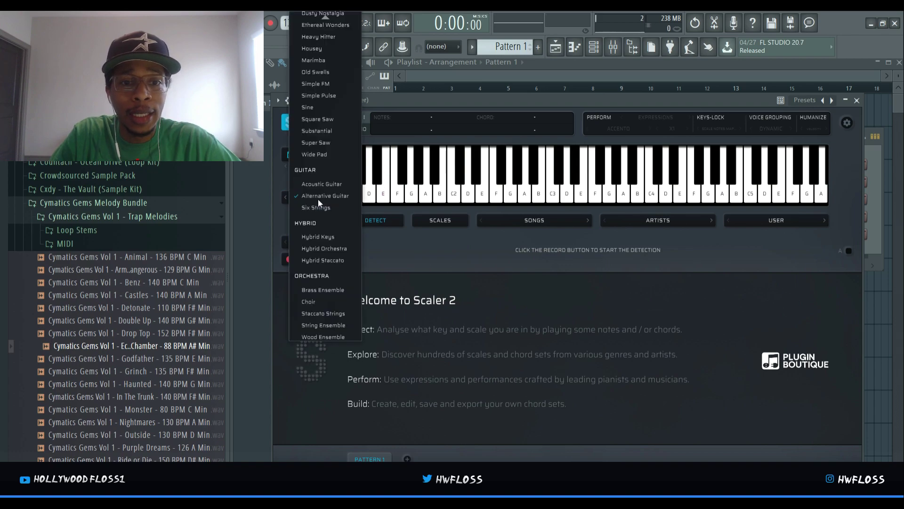
pyautogui.click(313, 313)
pyautogui.press('c')
pyautogui.press('b')
pyautogui.press('m')
pyautogui.press('v')
pyautogui.press('c')
pyautogui.press('m')
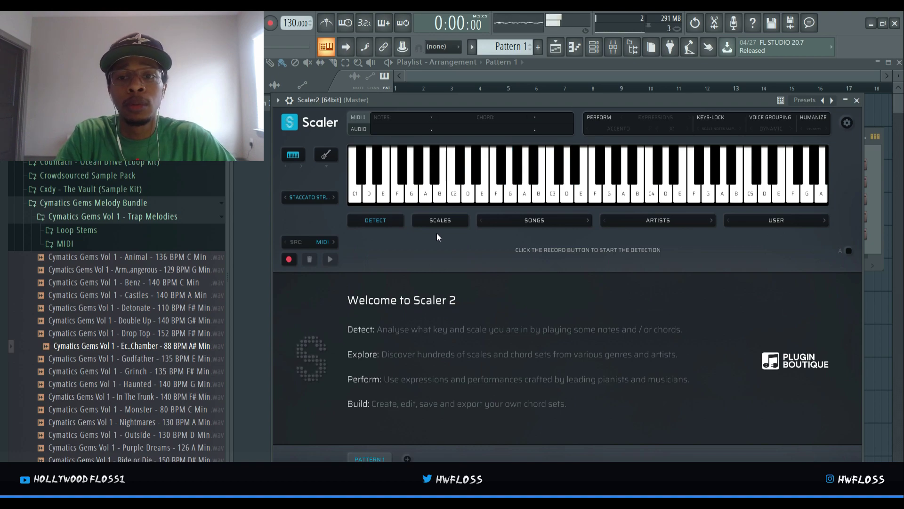
pyautogui.press('v')
pyautogui.press(',')
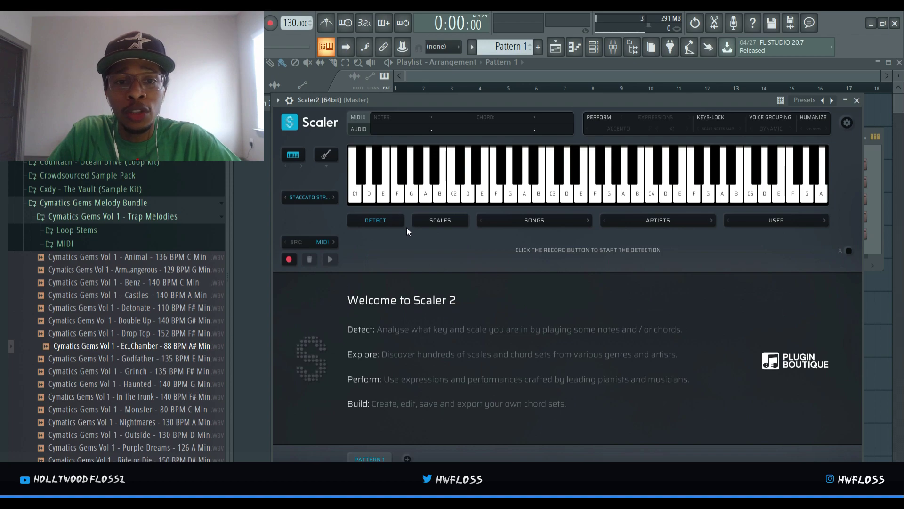
# - Browse the scale library and select the Super-Locrian Diminished bb3 scale in C
pyautogui.click(431, 222)
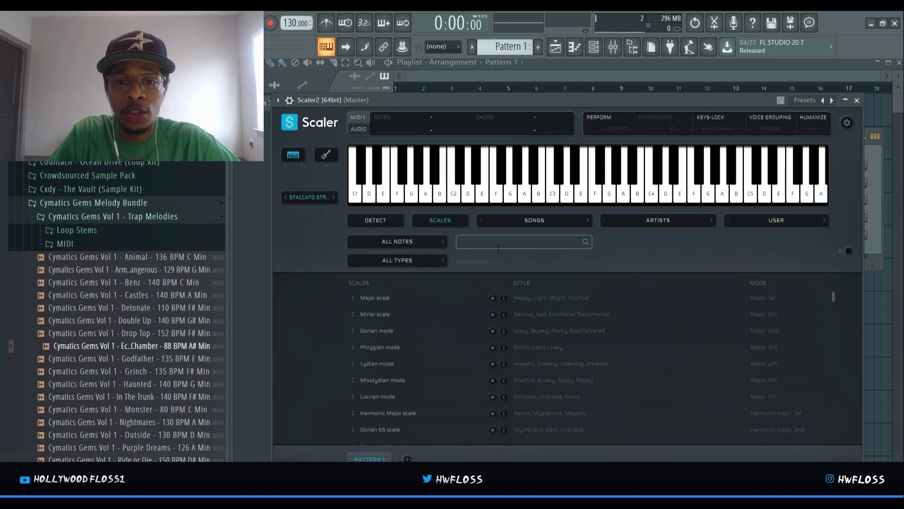
pyautogui.scroll(-5, 410, 371)
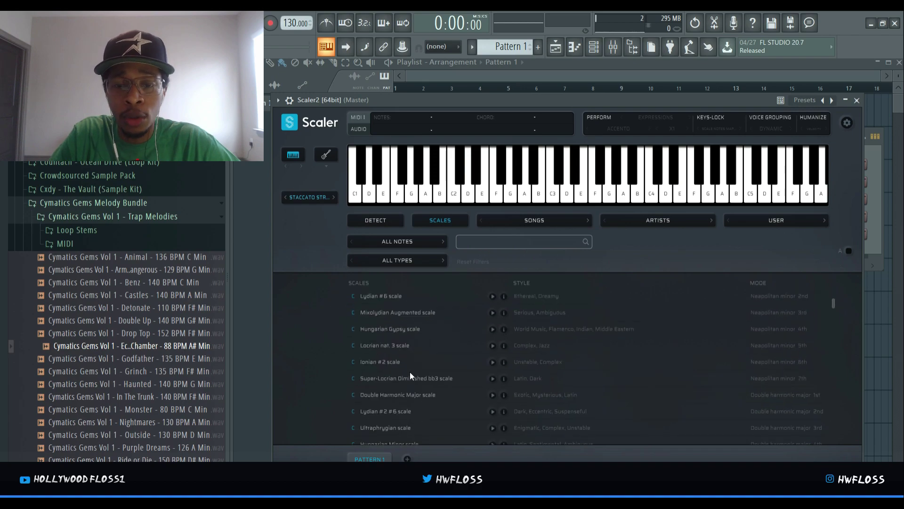
pyautogui.click(410, 371)
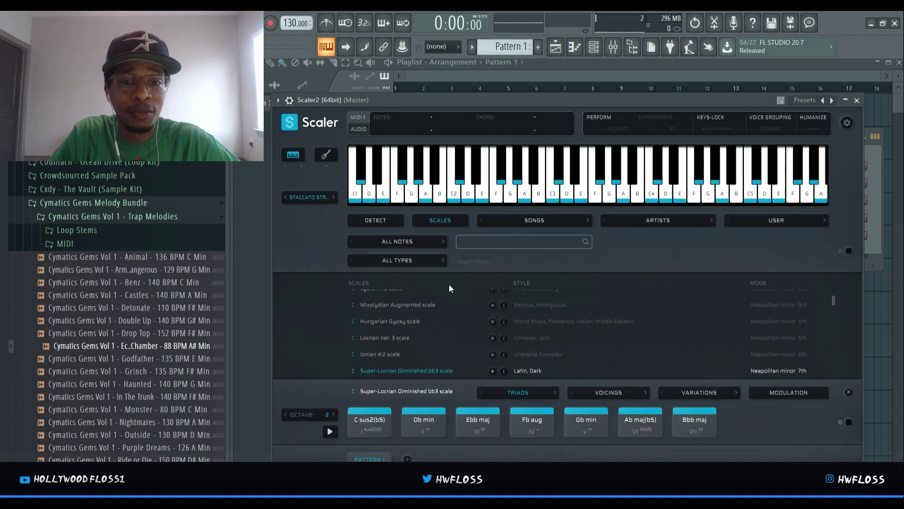
# - Search the scale library for "C minor", look through the matching scales, and clear the search
pyautogui.click(474, 241)
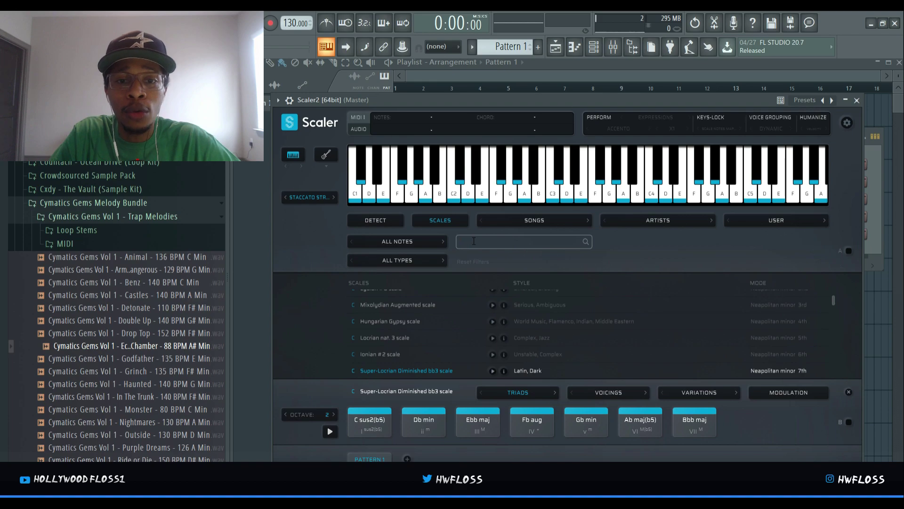
pyautogui.write('C minor')
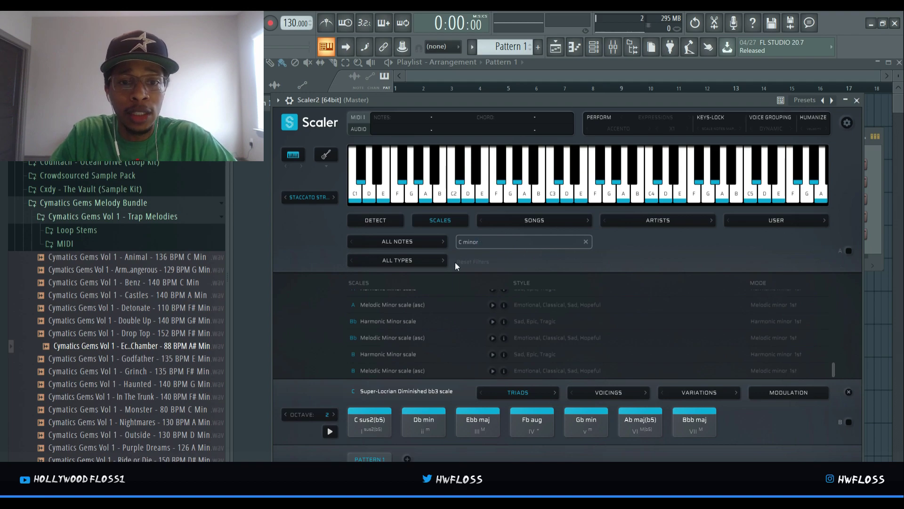
pyautogui.scroll(10, 428, 319)
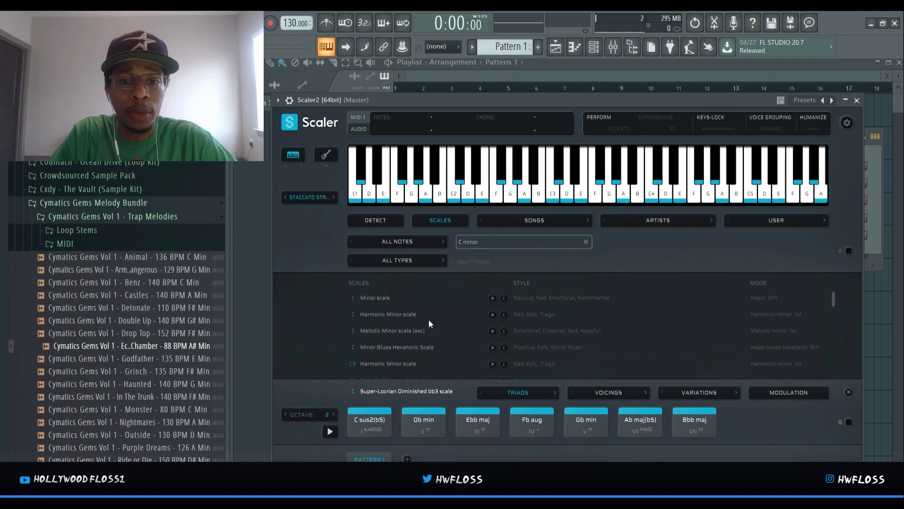
pyautogui.moveTo(486, 244); pyautogui.dragTo(441, 240)
pyautogui.click(587, 241)
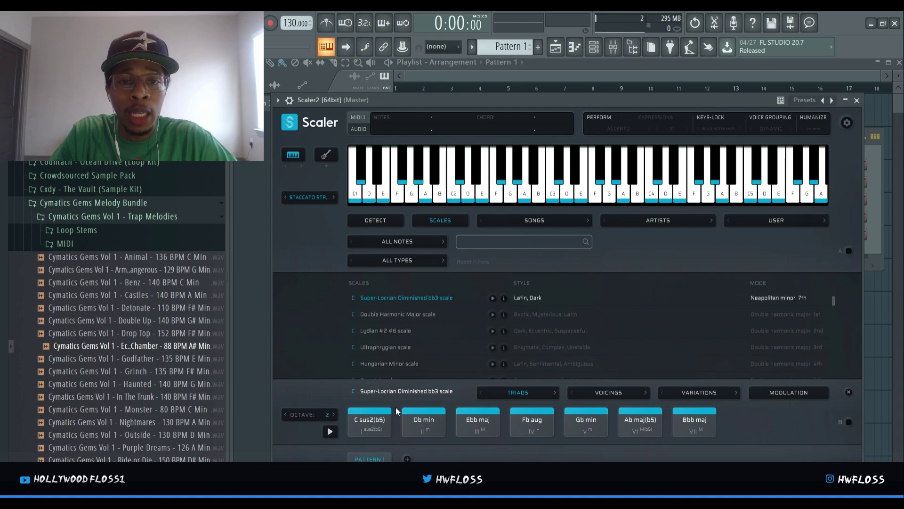
# - Browse the song genres and load the South East chord set
pyautogui.click(546, 220)
pyautogui.moveTo(552, 213)
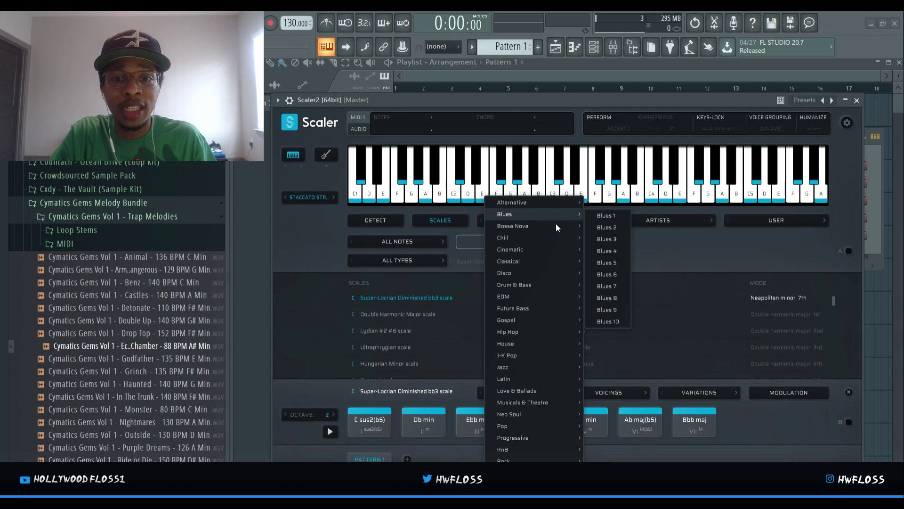
pyautogui.moveTo(556, 229)
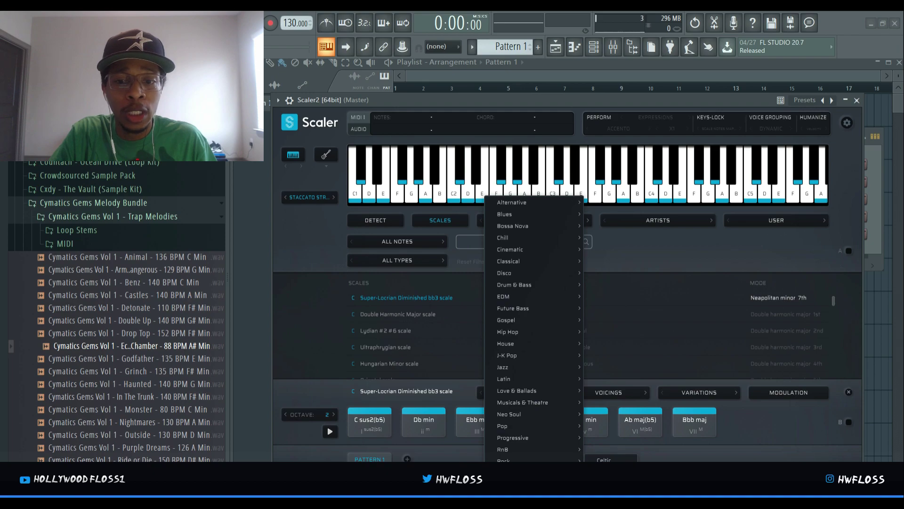
pyautogui.click(607, 485)
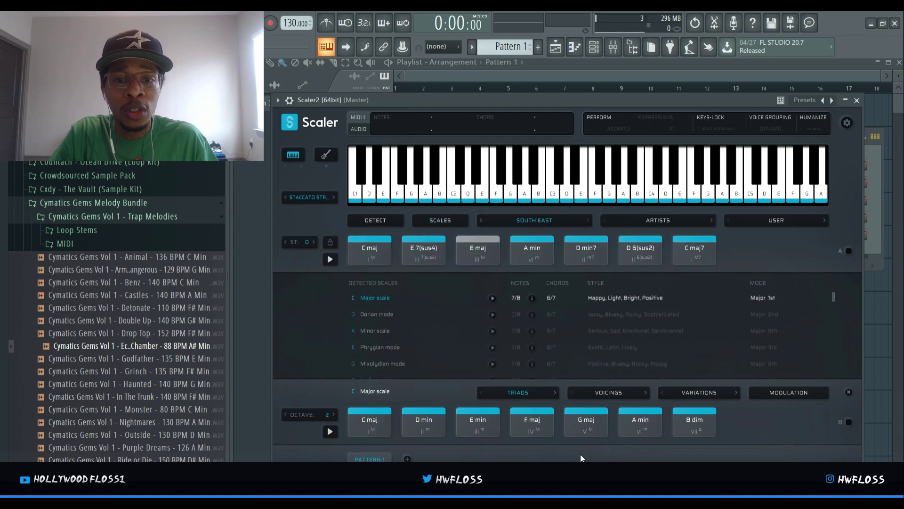
# - Audition the South East set's C maj, E 7(sus4), A min and D min7 chords
pyautogui.click(376, 242)
pyautogui.click(415, 252)
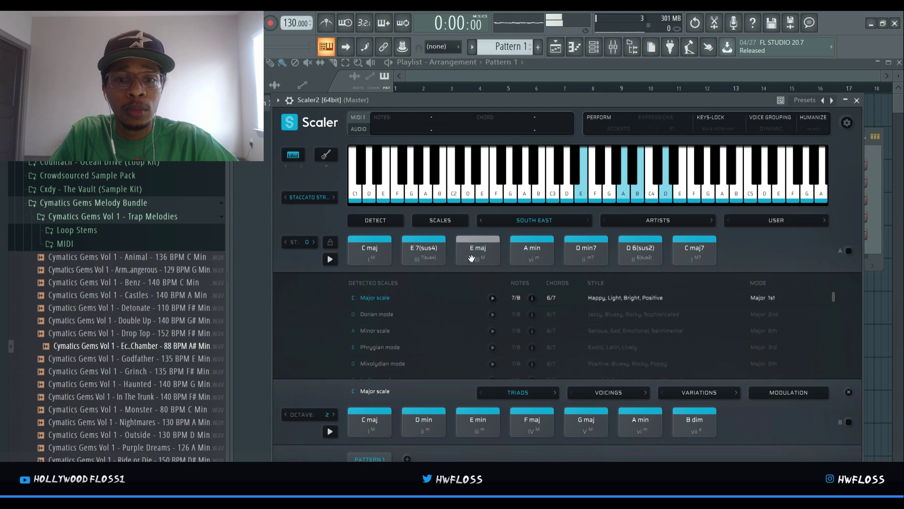
pyautogui.click(523, 259)
pyautogui.click(583, 258)
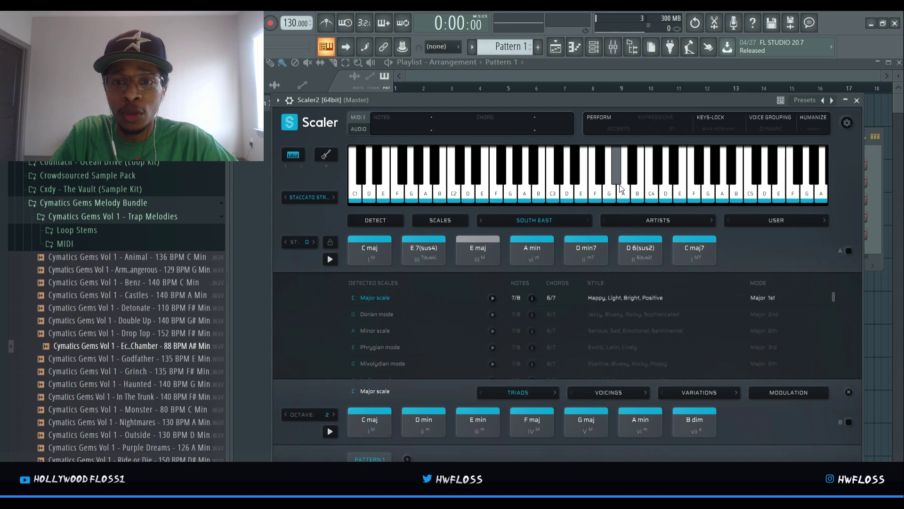
# - Turn on Perform mode and set its type to Strumming
pyautogui.click(607, 118)
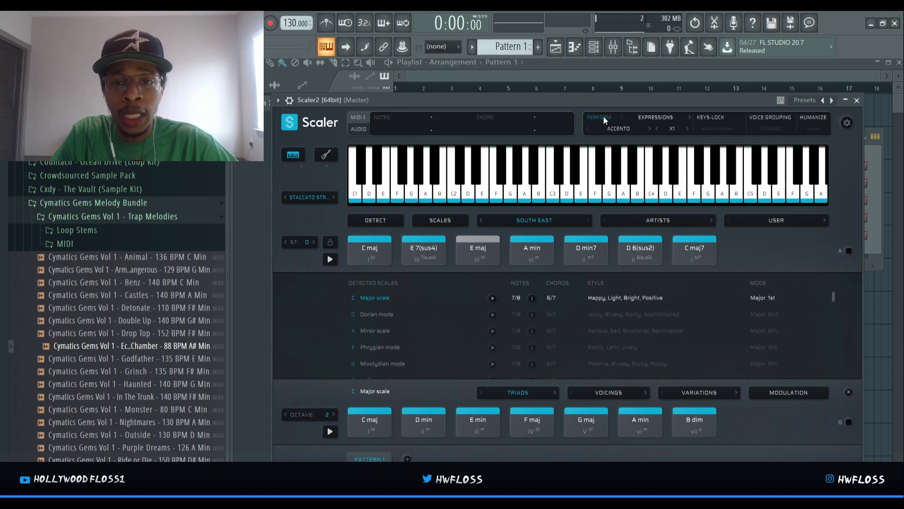
pyautogui.click(668, 116)
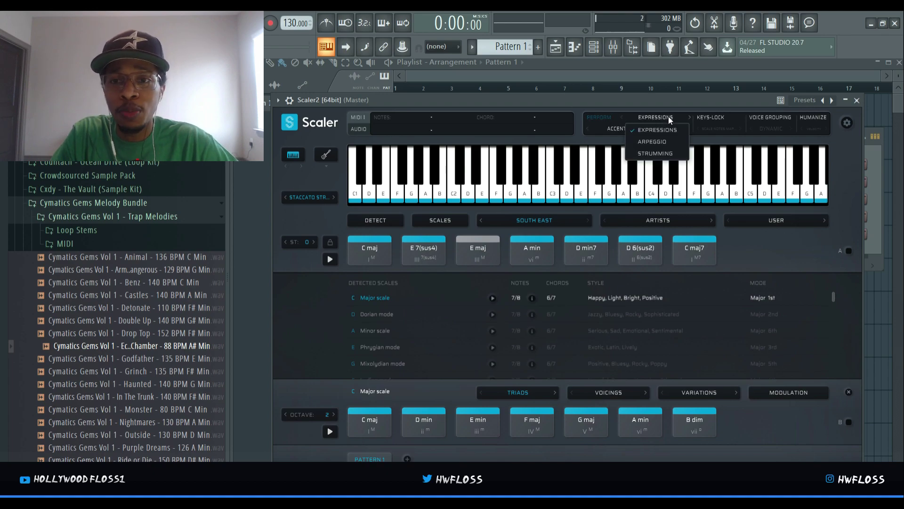
pyautogui.click(658, 150)
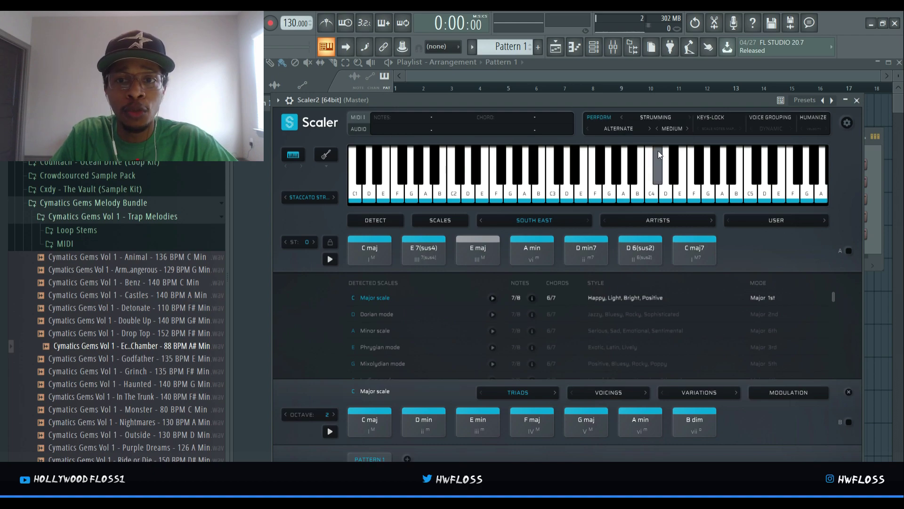
# - Audition the C maj, E 7(sus4) and A min chords with the strumming performance applied
pyautogui.click(377, 250)
pyautogui.click(431, 251)
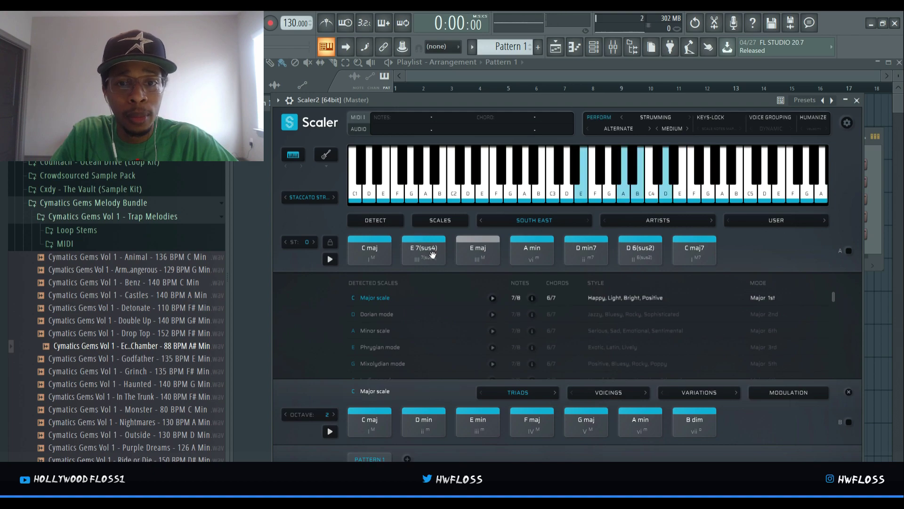
pyautogui.click(431, 254)
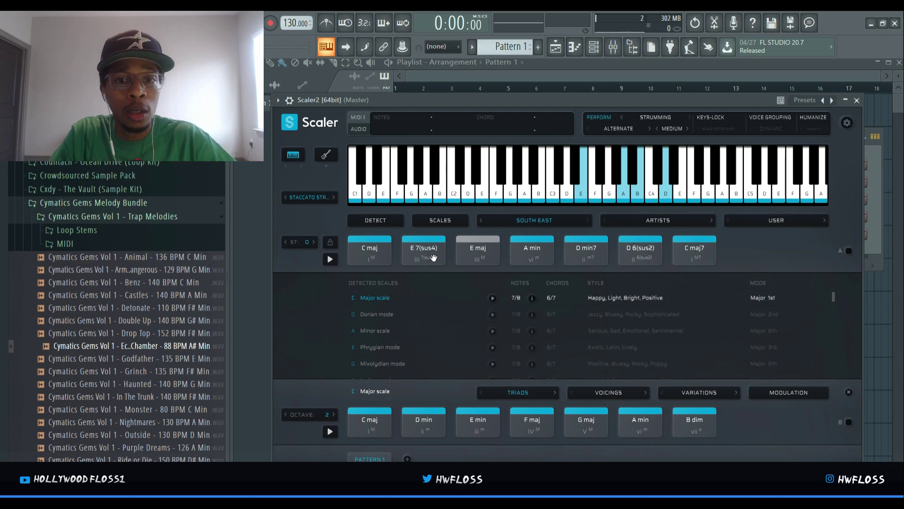
pyautogui.click(513, 258)
pyautogui.click(534, 255)
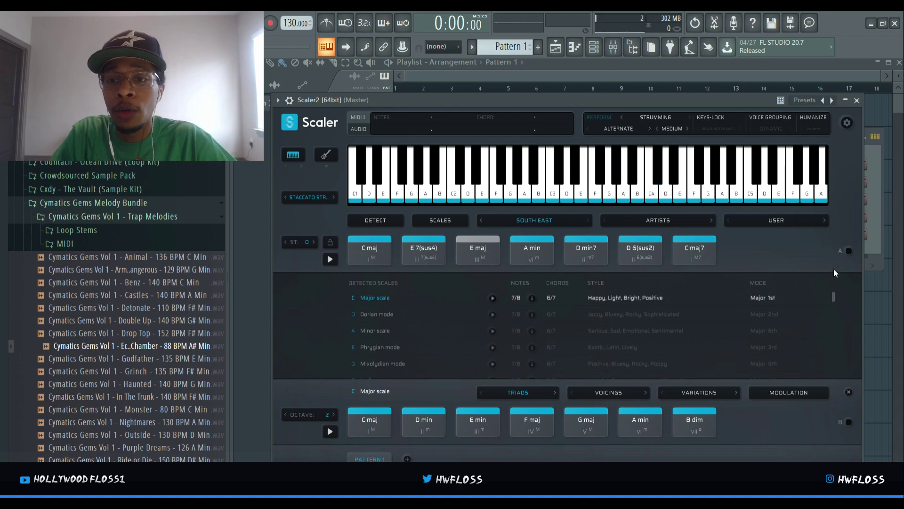
# - Enable MIDI keyboard triggering for the chords in section A
pyautogui.click(849, 250)
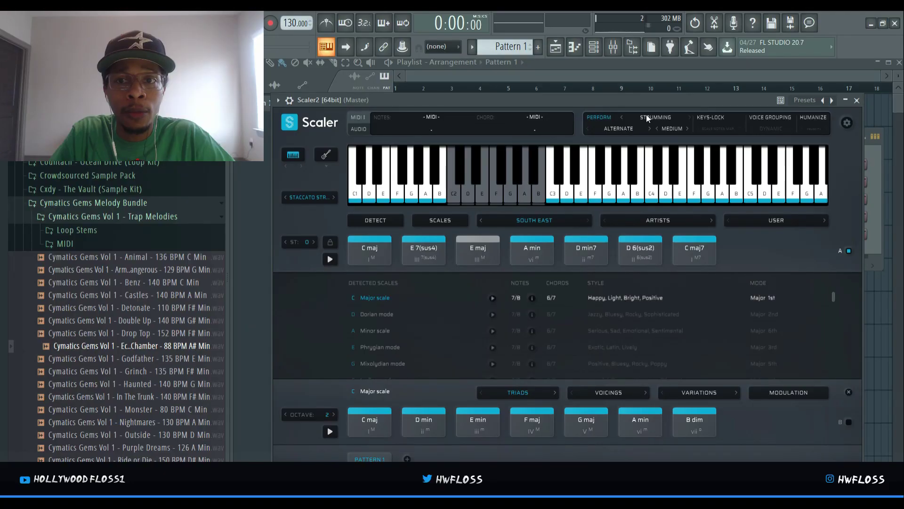
# - Set the Perform type to Expressions with the Arco pattern from the Adagio performances and trigger a chord with it
pyautogui.click(645, 115)
pyautogui.click(651, 128)
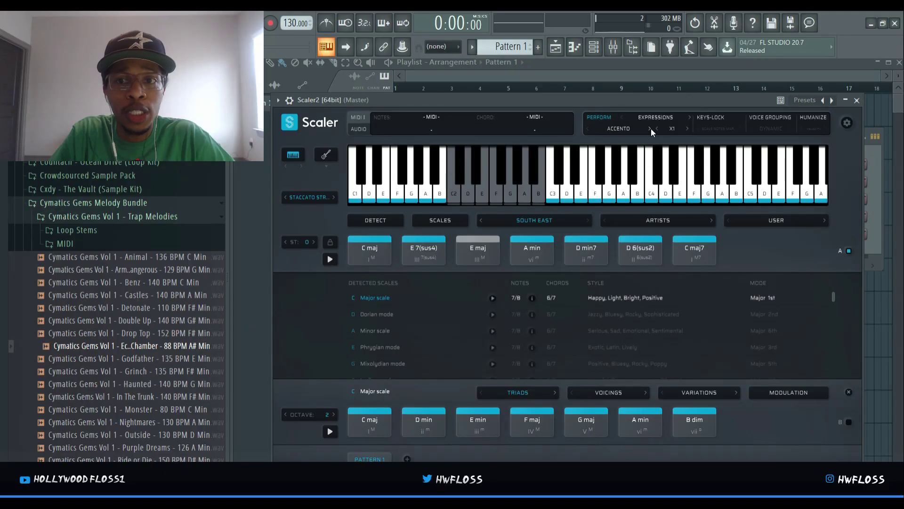
pyautogui.click(626, 128)
pyautogui.moveTo(635, 141)
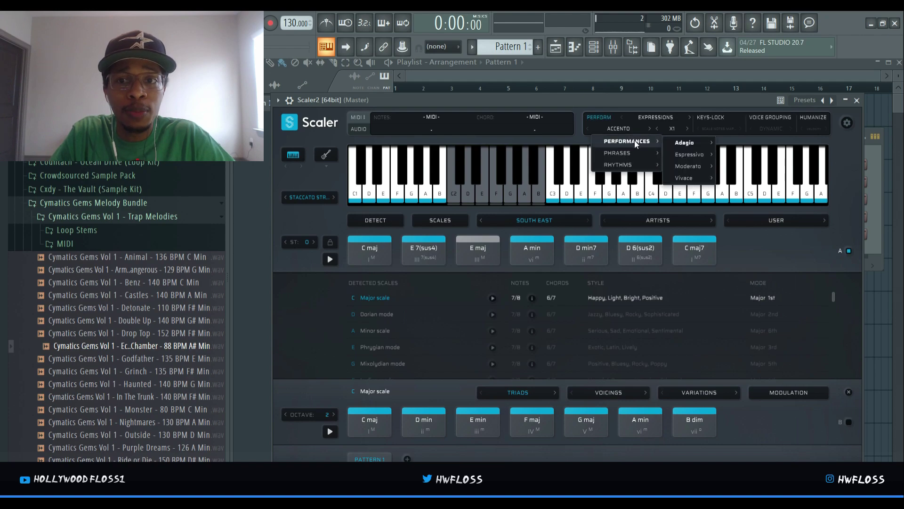
pyautogui.moveTo(666, 140)
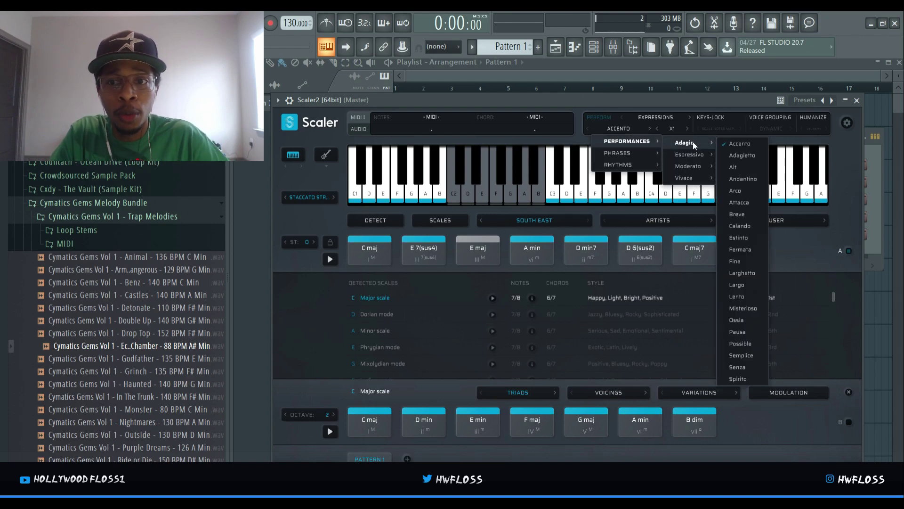
pyautogui.click(744, 191)
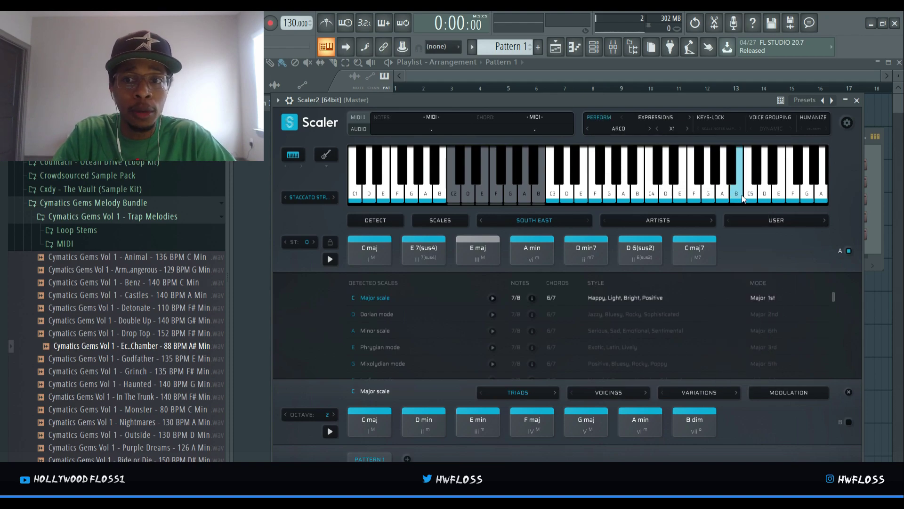
pyautogui.press('z')
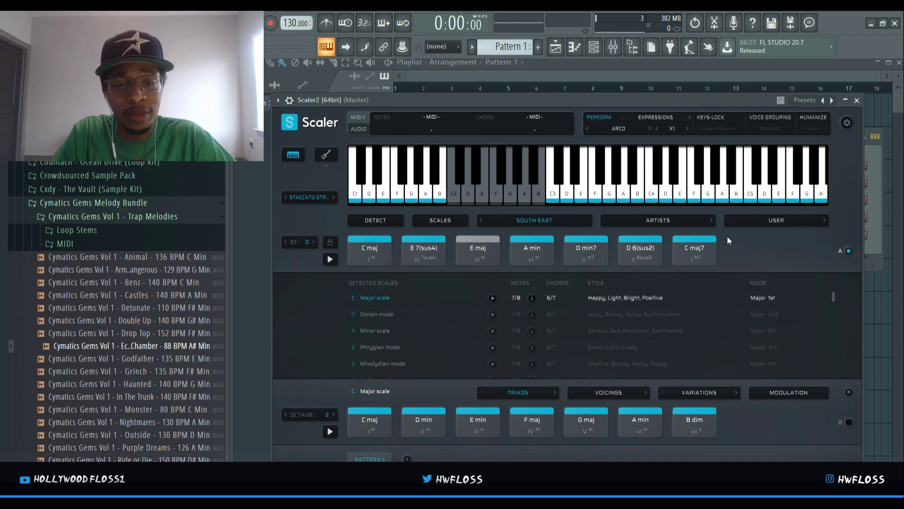
# - Lower the Scaler2 channel's volume in the channel rack, then return to the Scaler window
pyautogui.click(876, 220)
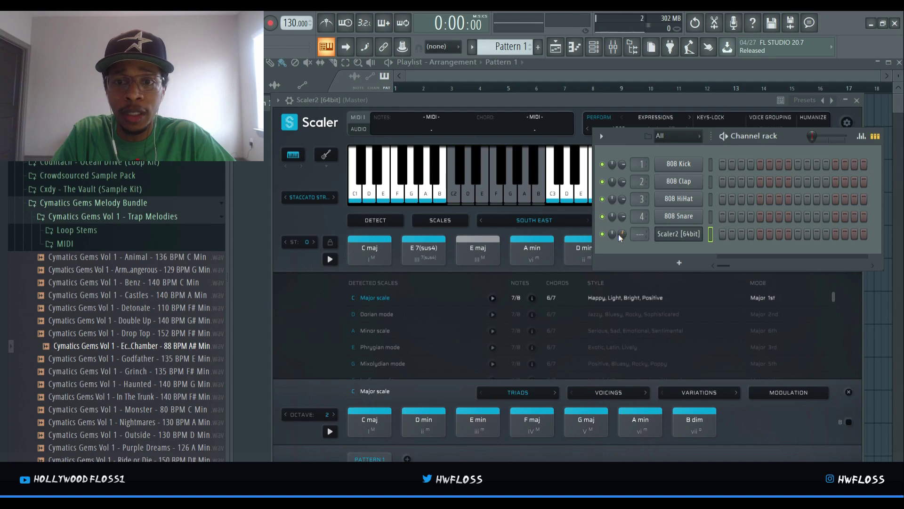
pyautogui.moveTo(620, 237); pyautogui.dragTo(621, 256)
pyautogui.click(539, 101)
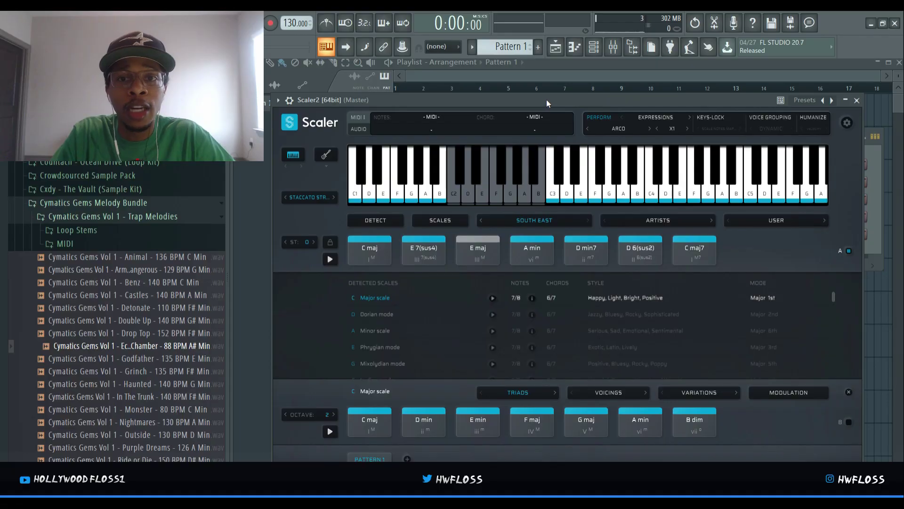
# - Record the Arco chord performance with MIDI Capture and transfer the captured MIDI onto the Scaler2 channel
pyautogui.moveTo(547, 99); pyautogui.dragTo(532, 64)
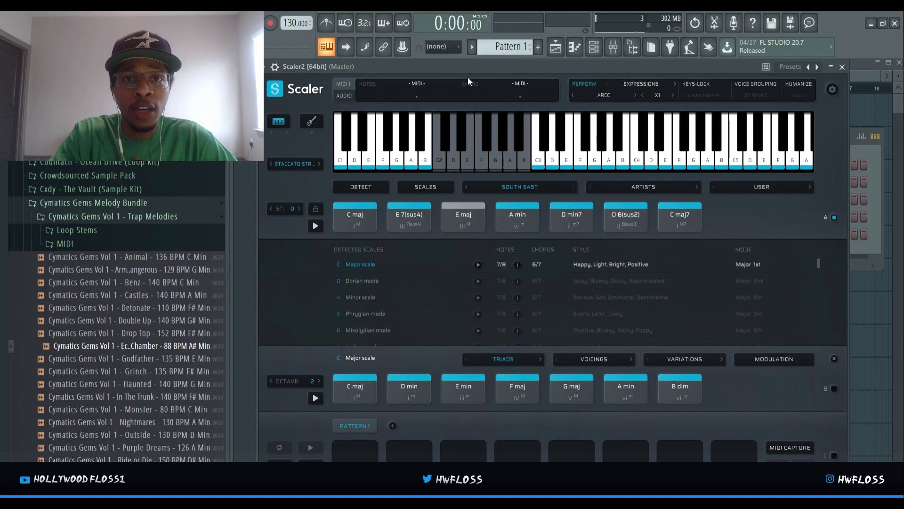
pyautogui.moveTo(495, 70); pyautogui.dragTo(478, 67)
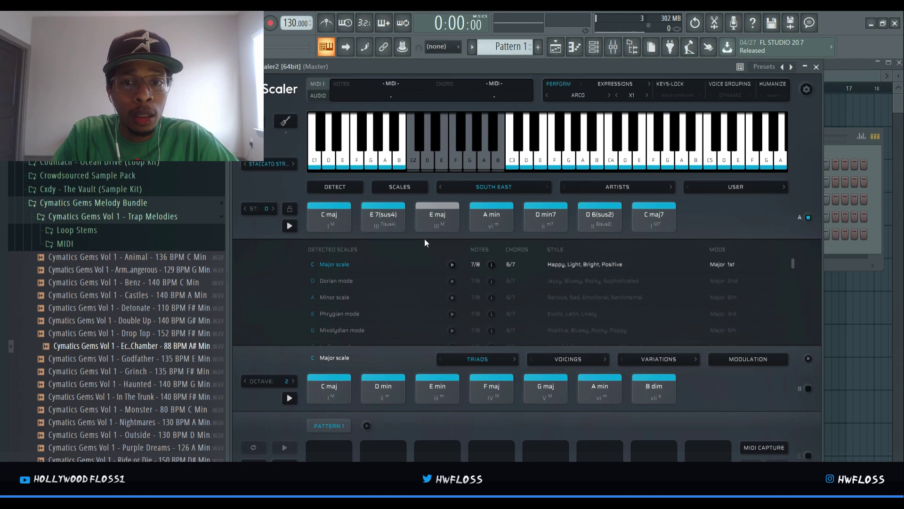
pyautogui.click(749, 447)
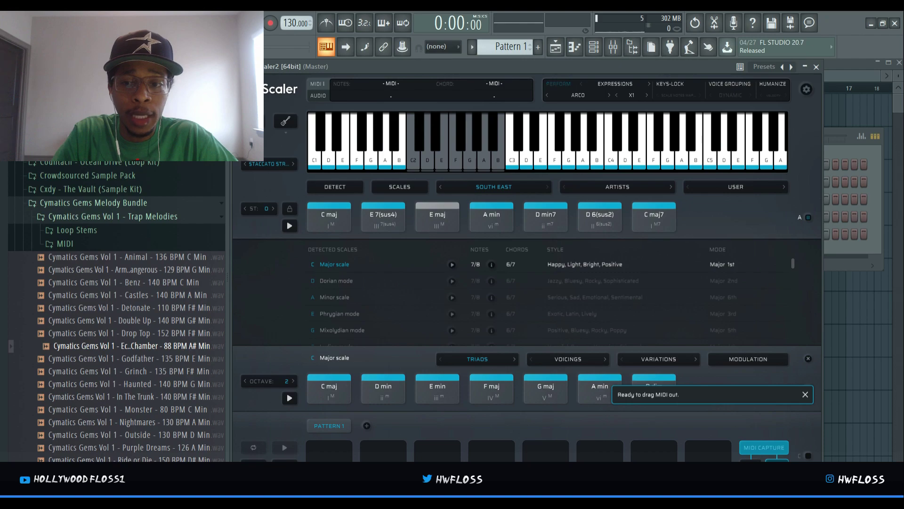
pyautogui.moveTo(713, 68); pyautogui.dragTo(483, 69)
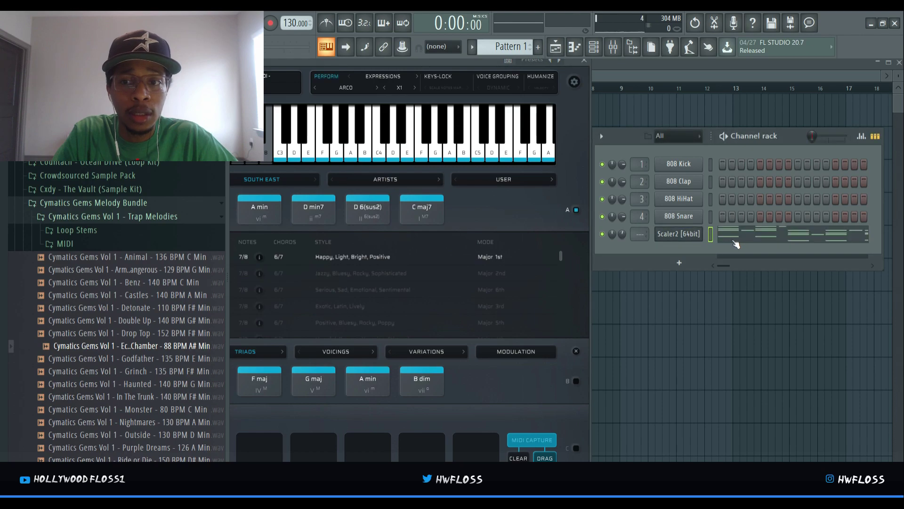
# - Open the Scaler2 channel's piano roll and look through the captured chord notes from high to low
pyautogui.click(731, 244)
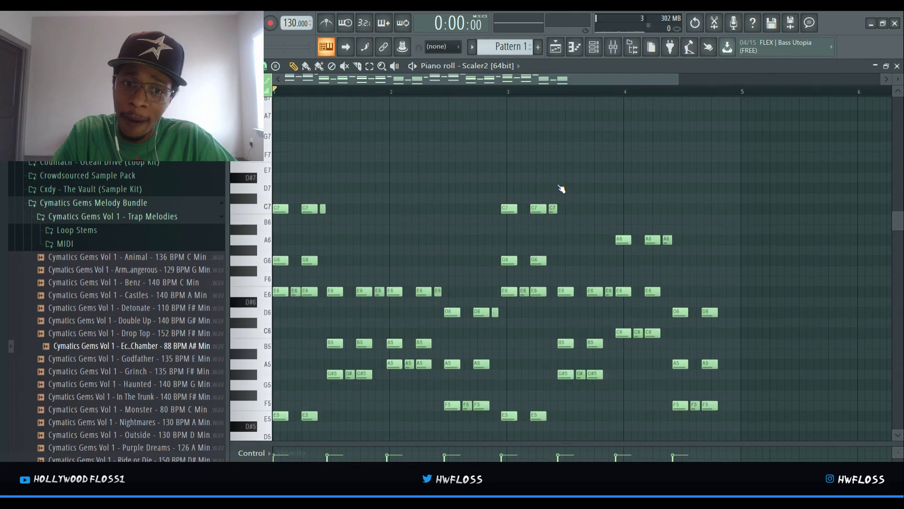
pyautogui.scroll(3, 561, 190)
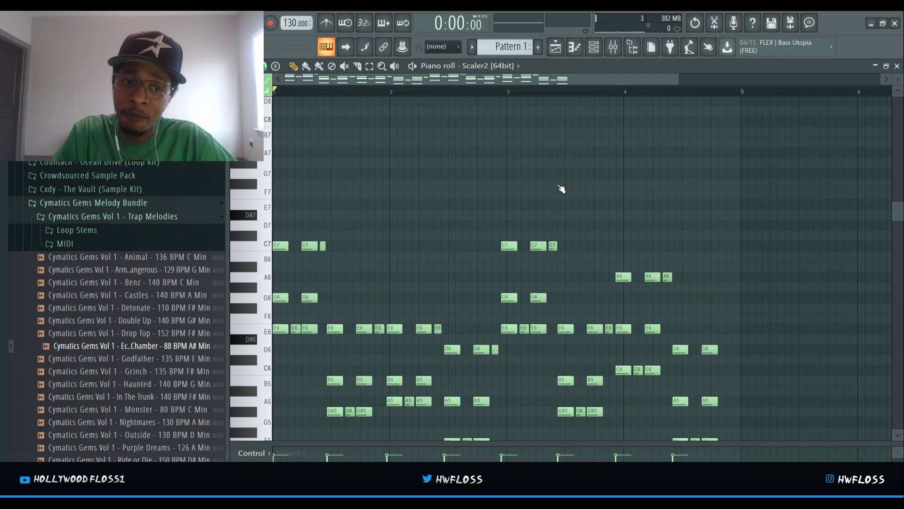
pyautogui.scroll(-5, 561, 188)
# - Bring the Scaler2 plugin window back into view and turn on Voice Grouping with the Dynamic +1 Oct option
pyautogui.press('F6')
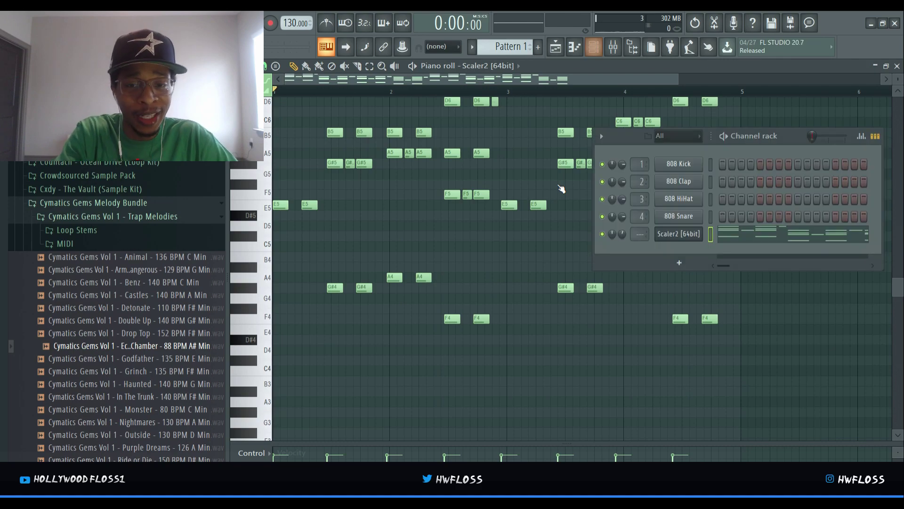
pyautogui.click(673, 233)
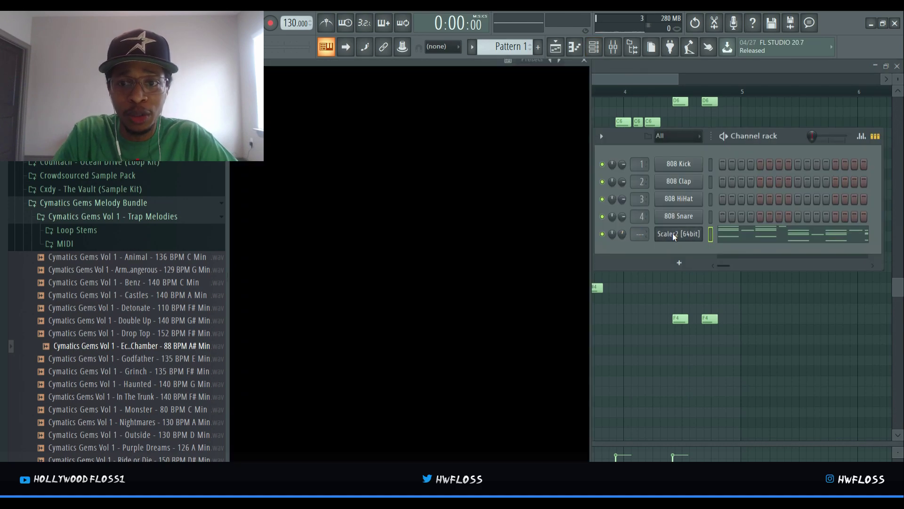
pyautogui.moveTo(458, 62); pyautogui.dragTo(716, 89)
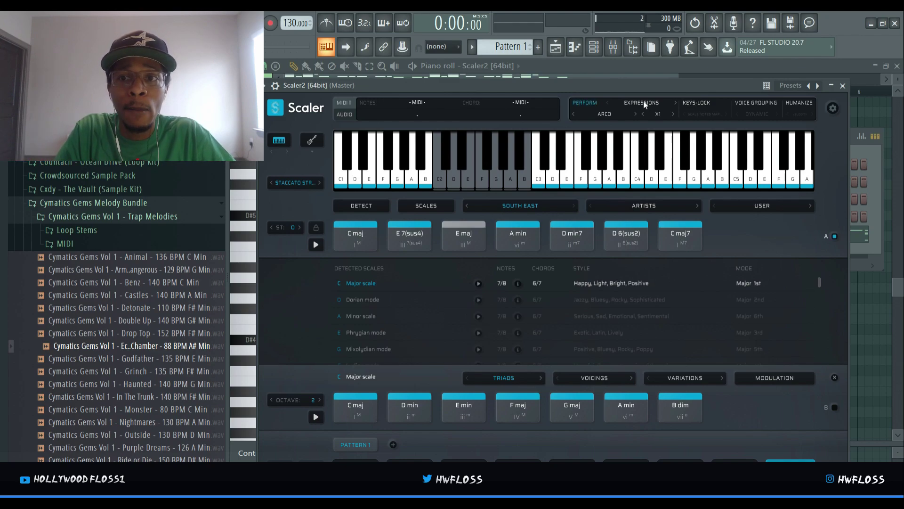
pyautogui.click(761, 113)
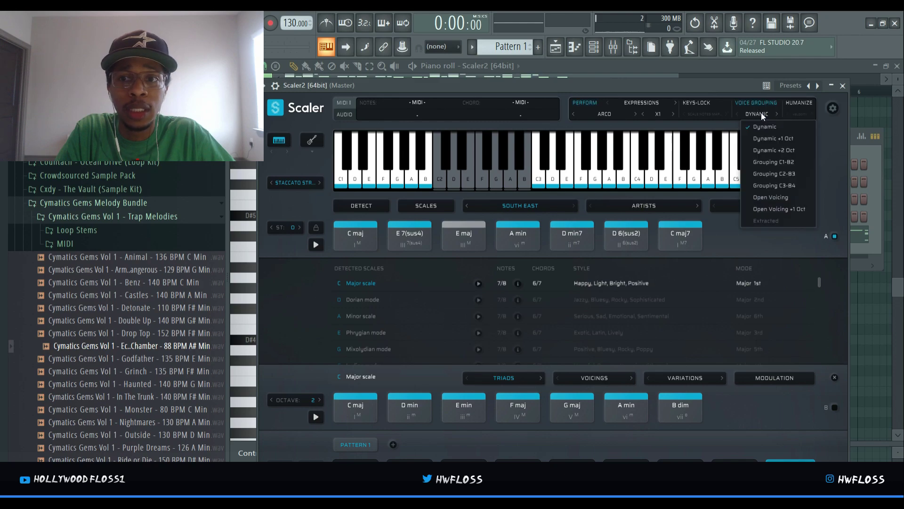
pyautogui.click(772, 138)
# - Audition the C major scale's C maj, D min, E min and F maj triads with the new voice grouping
pyautogui.click(358, 413)
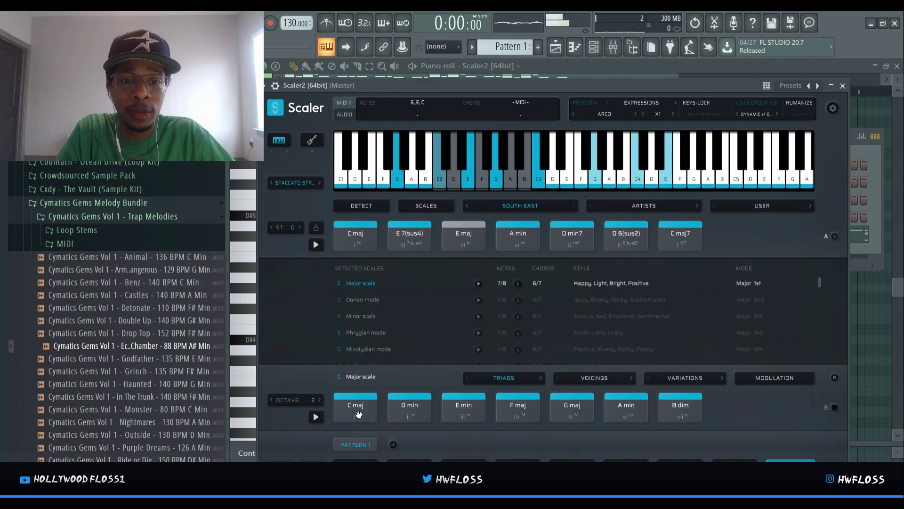
pyautogui.click(399, 415)
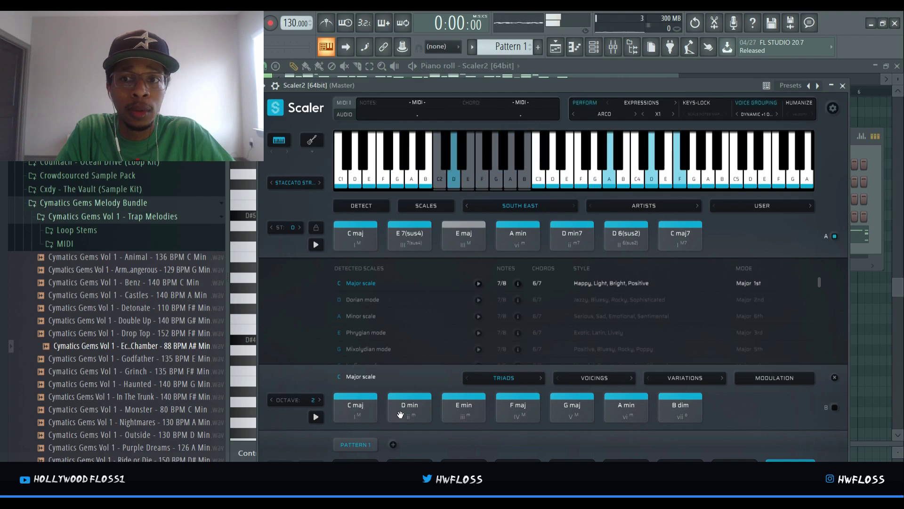
pyautogui.click(460, 408)
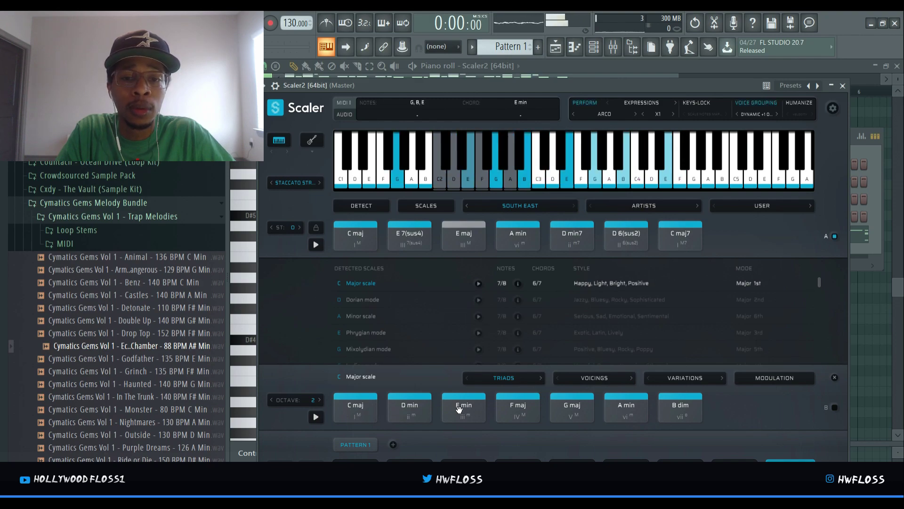
pyautogui.click(513, 412)
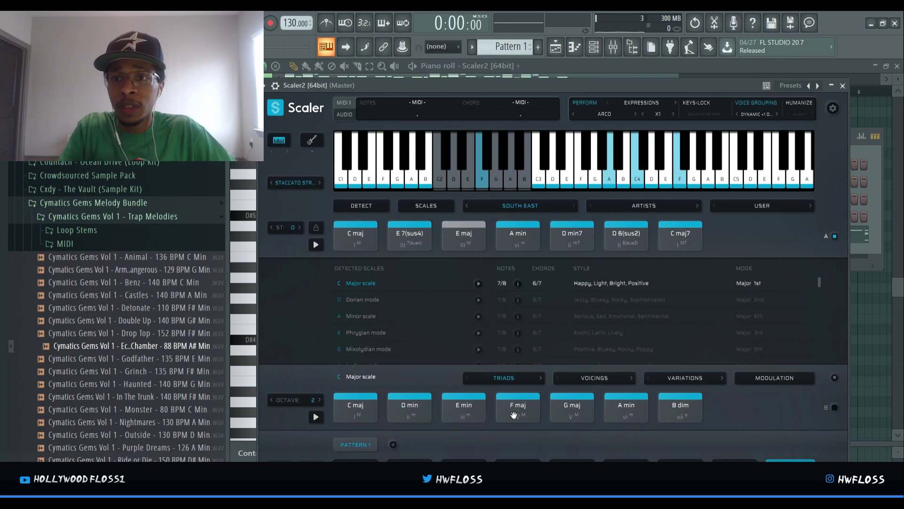
pyautogui.click(618, 248)
# - Turn on Humanize and set it to Both so it affects velocity and timing
pyautogui.click(806, 102)
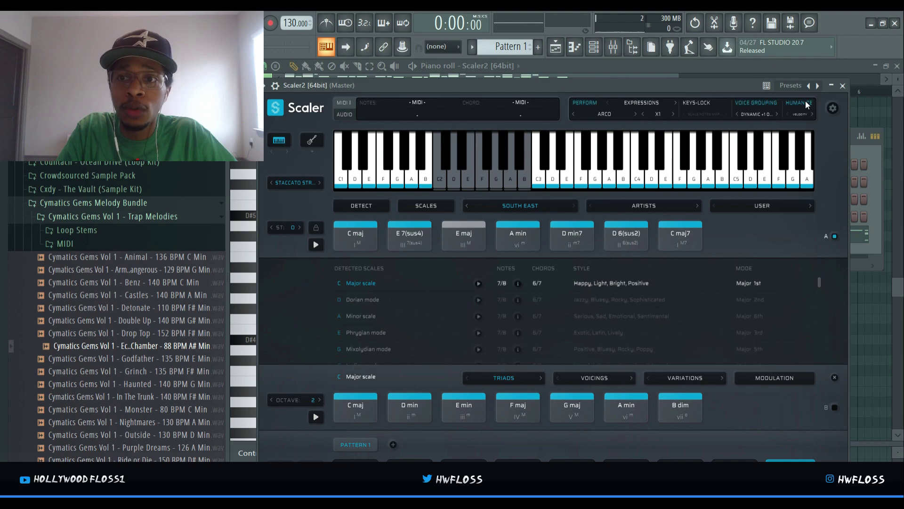
pyautogui.click(806, 115)
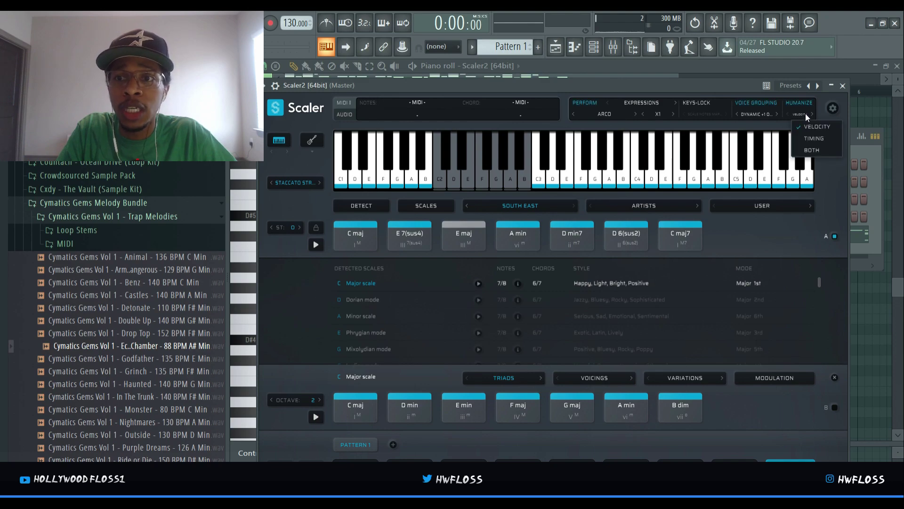
pyautogui.click(807, 150)
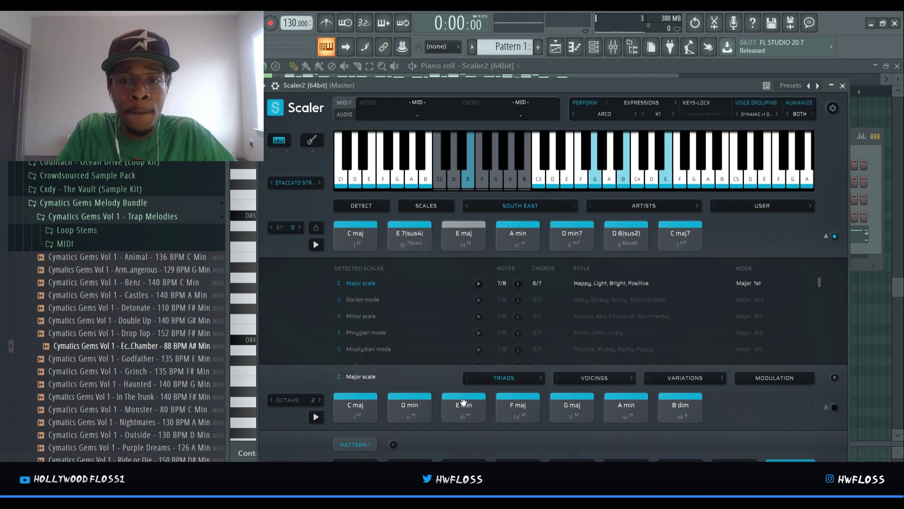
# - Change the Expressions pattern to Mancando from the Con Fuoco phrases
pyautogui.click(619, 114)
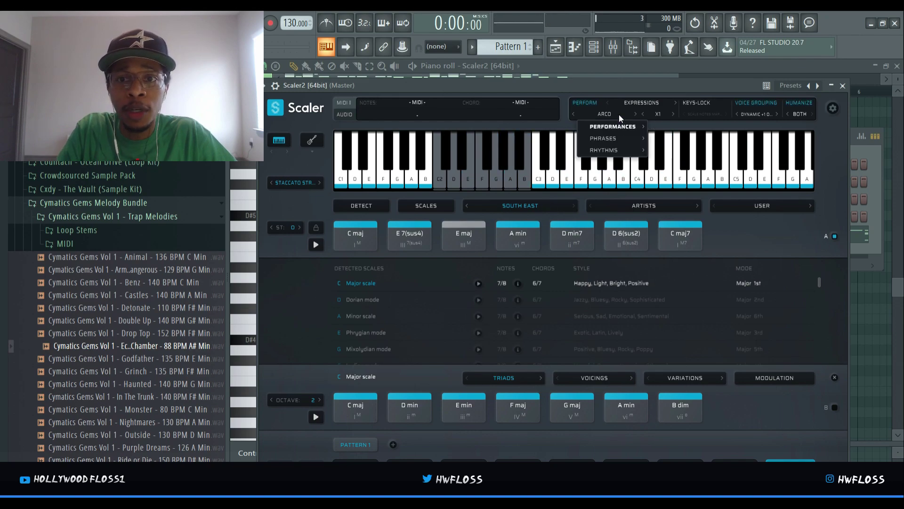
pyautogui.moveTo(634, 137)
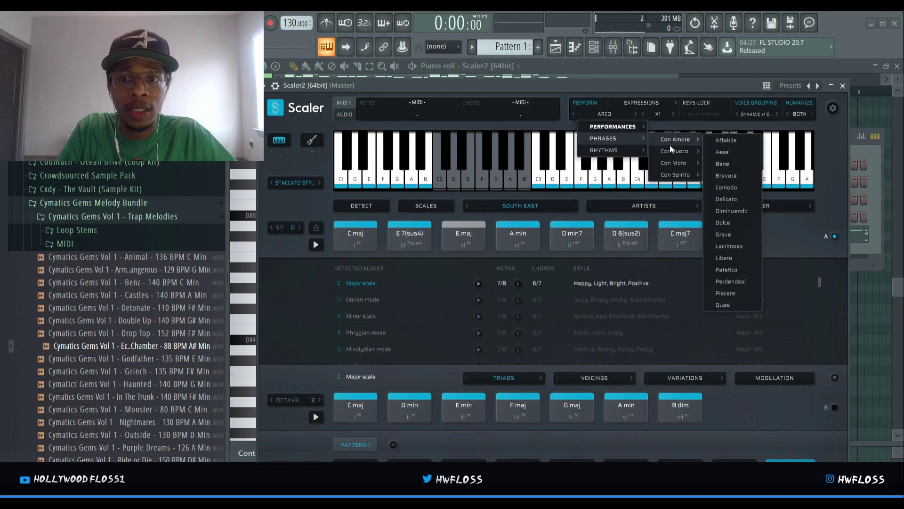
pyautogui.moveTo(686, 150)
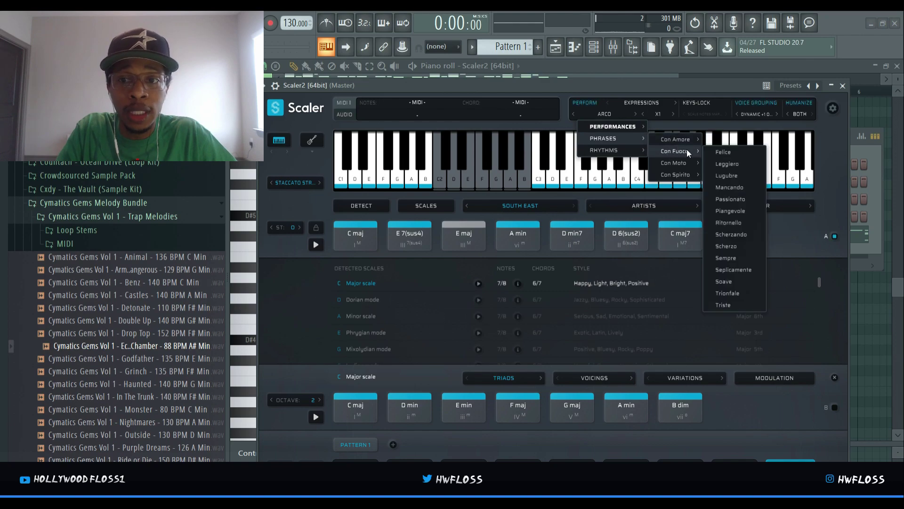
pyautogui.click(738, 187)
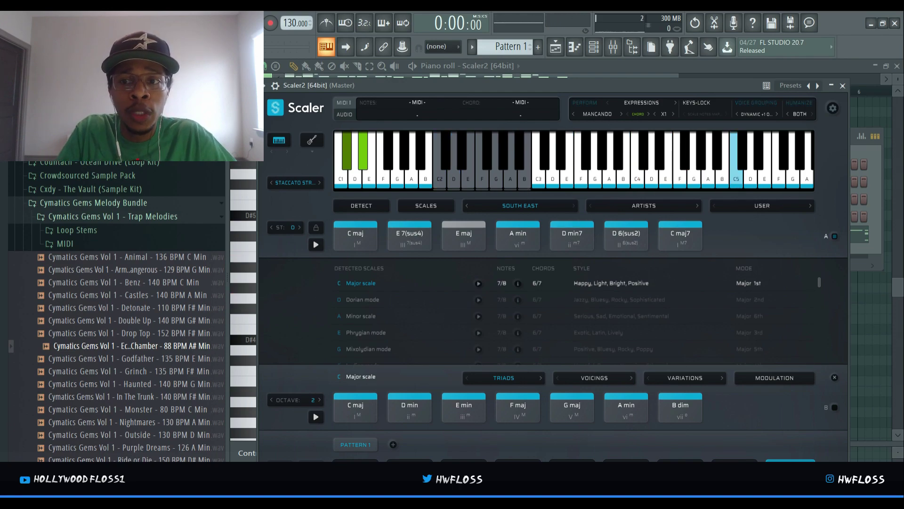
# - Return to the channel rack and reopen the Scaler2 channel's captured MIDI notes in the piano roll
pyautogui.click(856, 248)
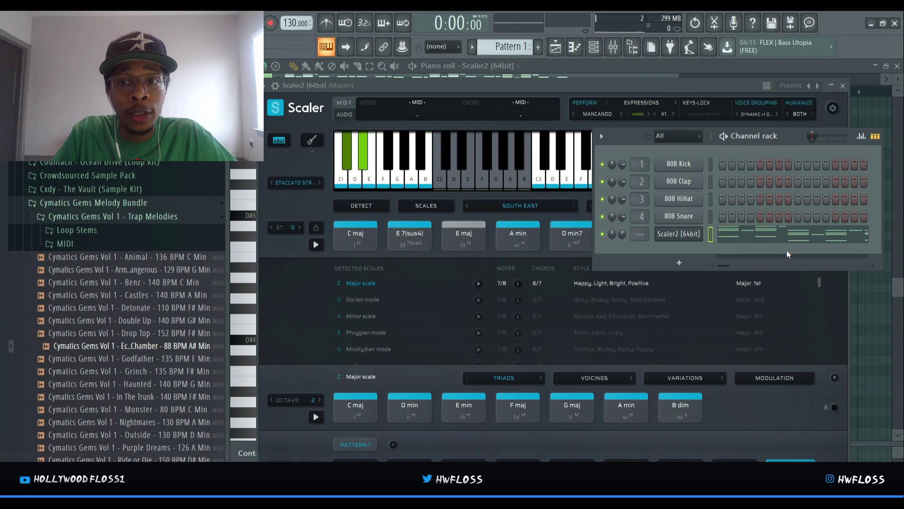
pyautogui.click(778, 231)
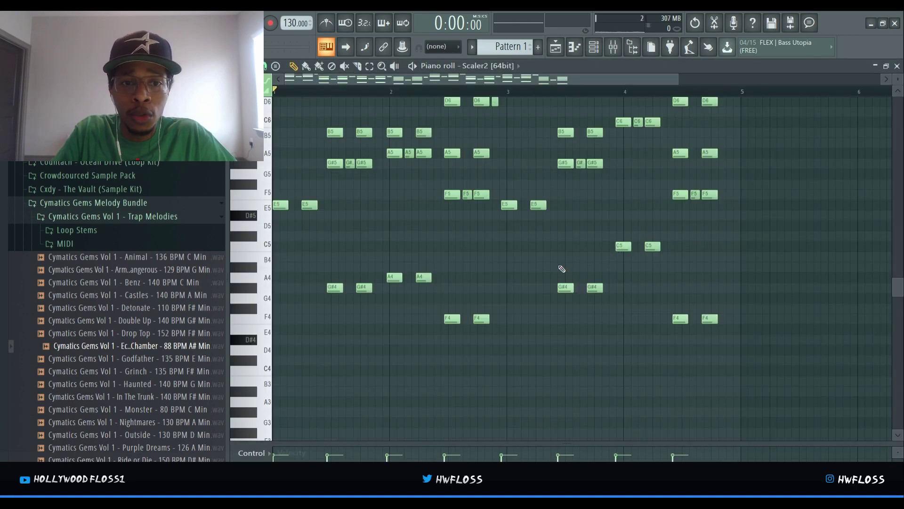
pyautogui.scroll(2, 562, 269)
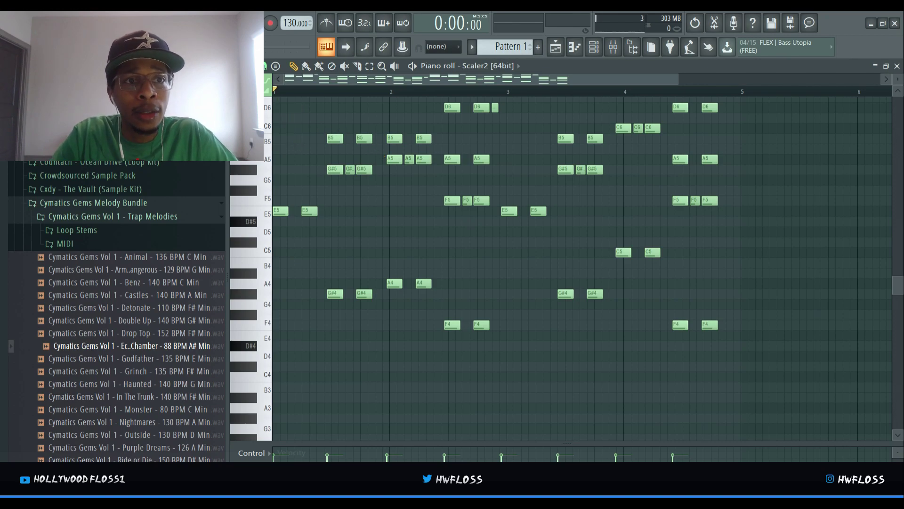
# - Export the pattern as an MP3 named "sample yourself" in the 111 FLIP FOR FUN folder inside 1 LOOPS 1
pyautogui.click(11, 17)
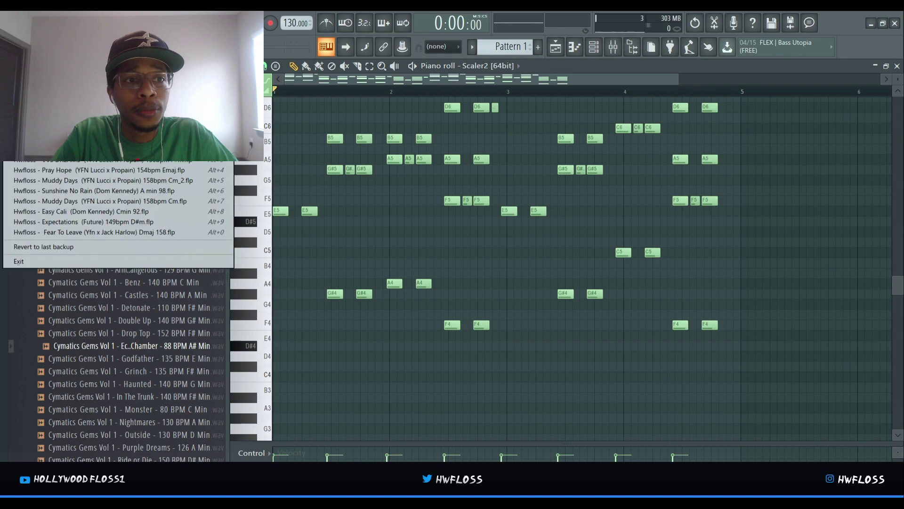
pyautogui.moveTo(226, 120)
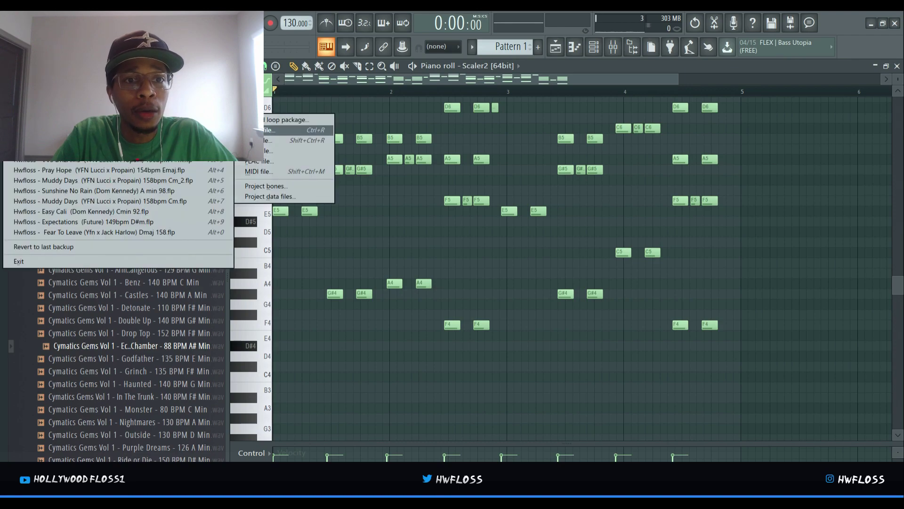
pyautogui.click(273, 140)
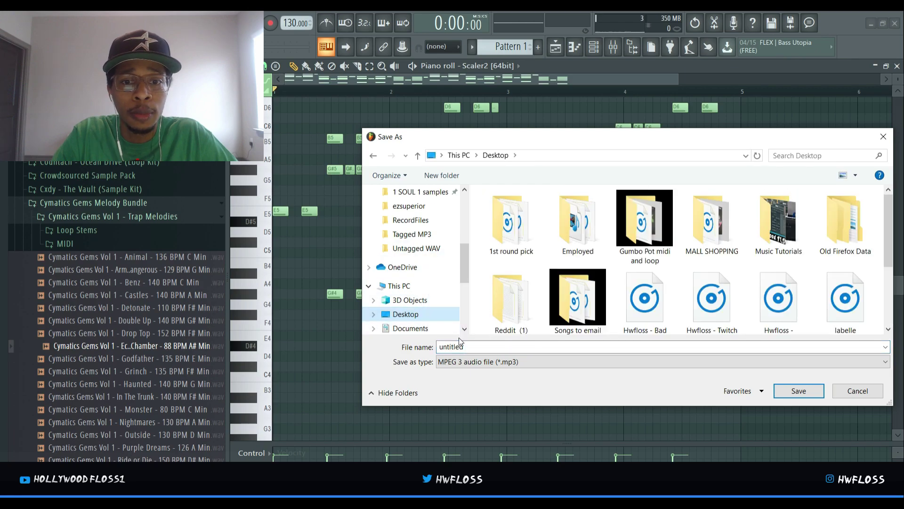
pyautogui.doubleClick(446, 346)
pyautogui.write('sample yourself')
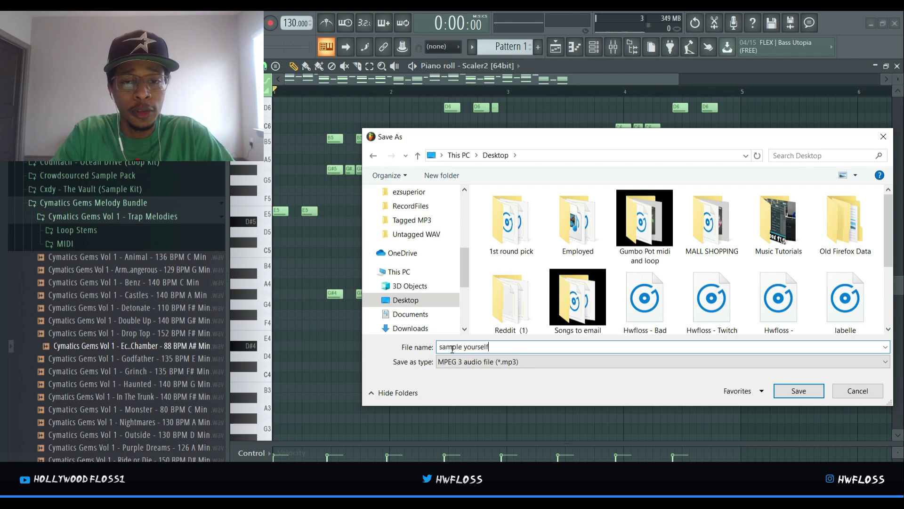
pyautogui.moveTo(468, 260); pyautogui.dragTo(468, 211)
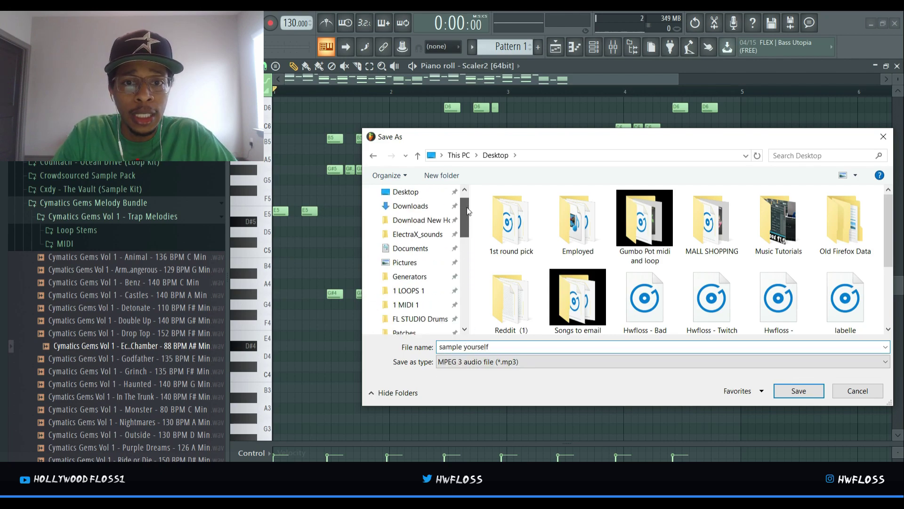
pyautogui.click(417, 291)
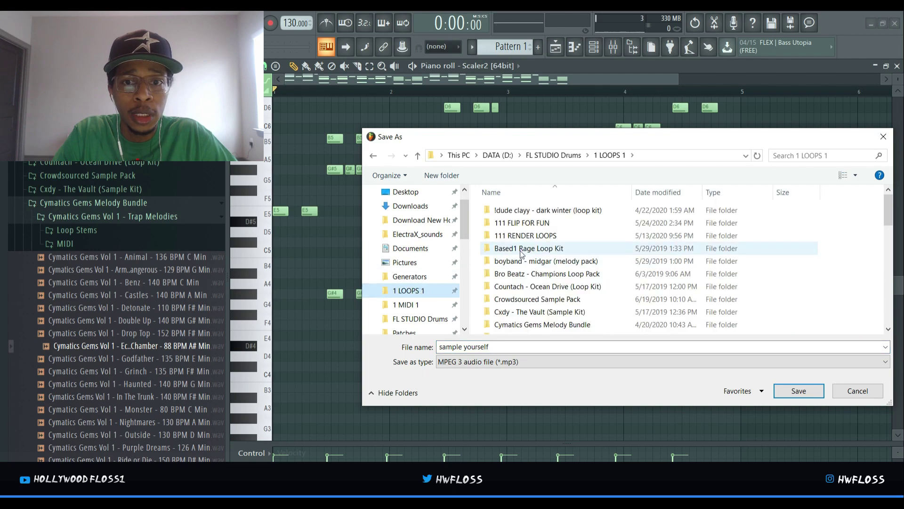
pyautogui.doubleClick(526, 224)
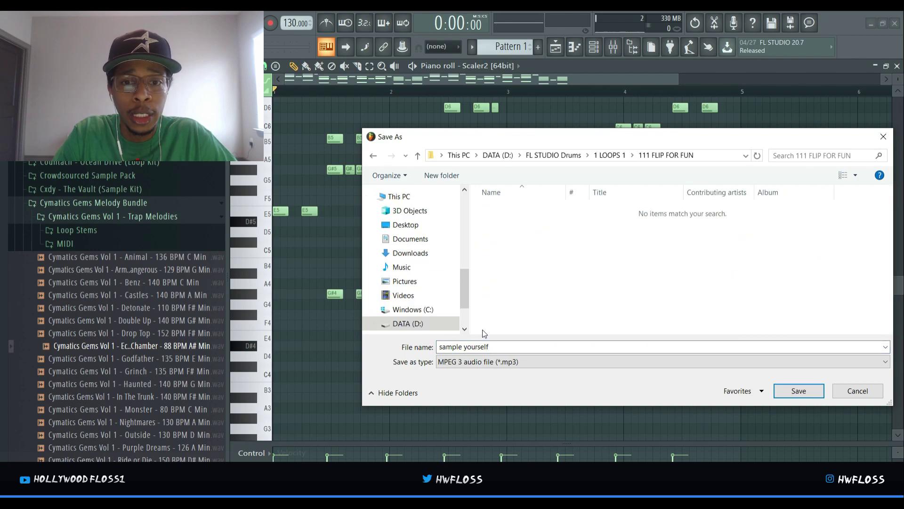
pyautogui.click(791, 391)
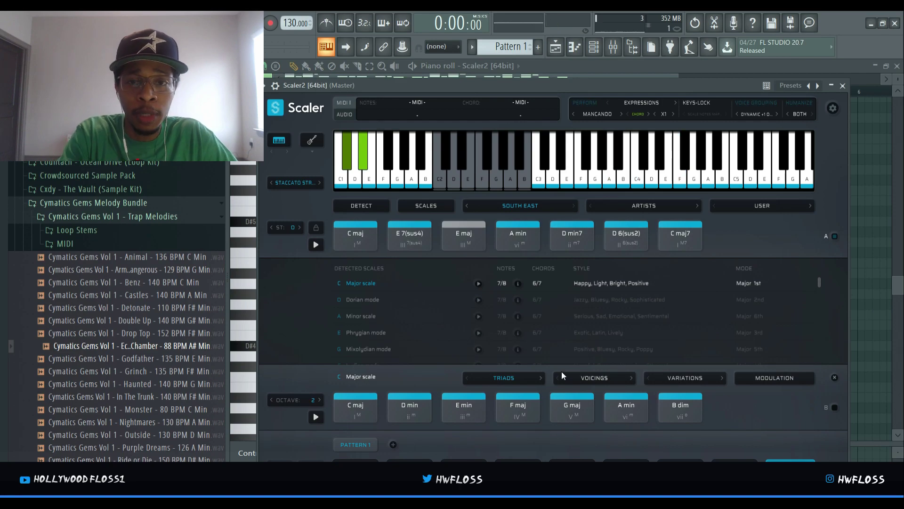
# - Mute the Scaler2 channel and place the sample yourself MP3 from 111 FLIP FOR FUN on playlist Track 1 at bar 1
pyautogui.press('F6')
pyautogui.click(601, 233)
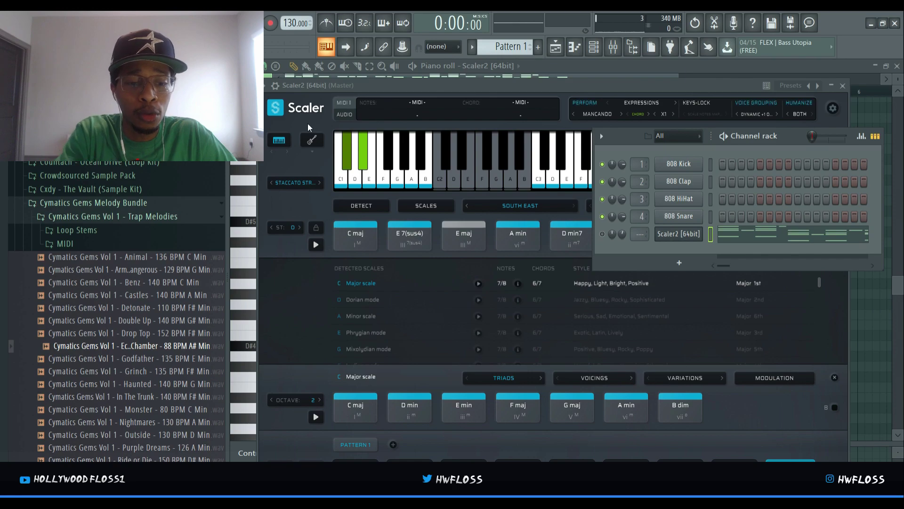
pyautogui.press('F5')
pyautogui.scroll(5, 137, 214)
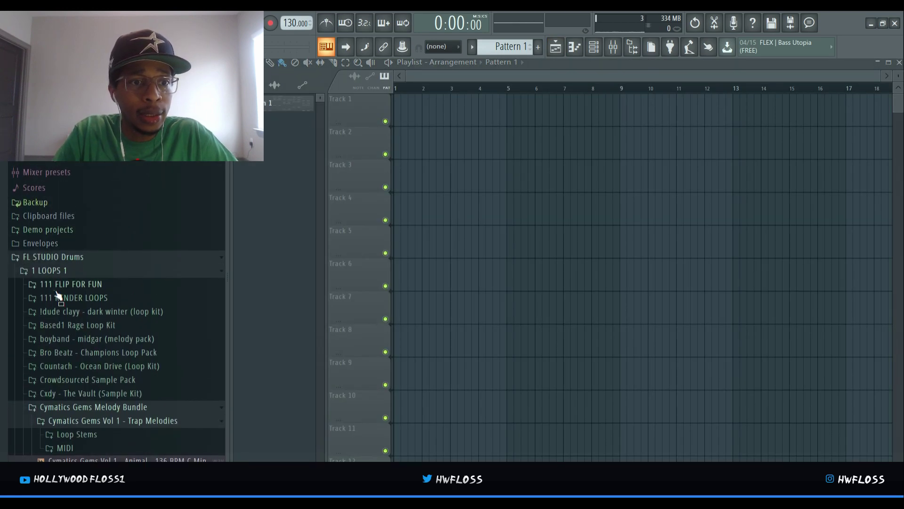
pyautogui.click(57, 284)
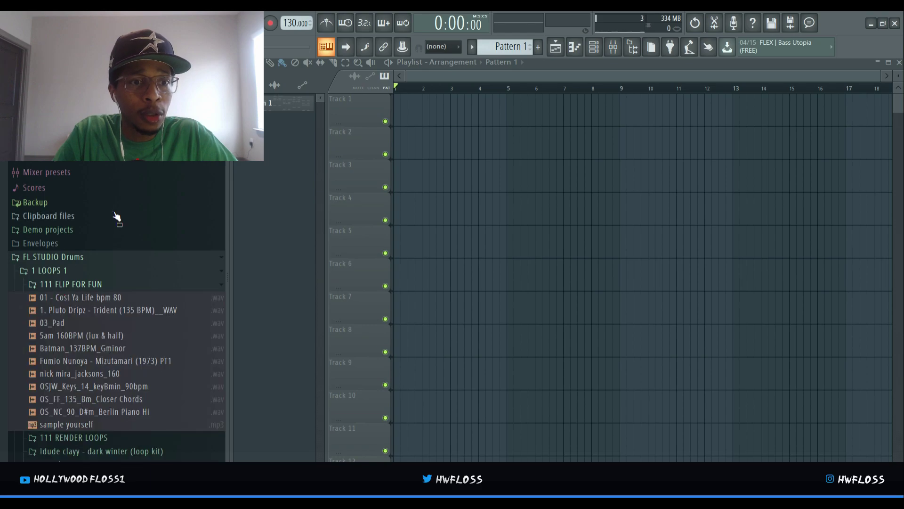
pyautogui.moveTo(66, 425); pyautogui.dragTo(399, 105)
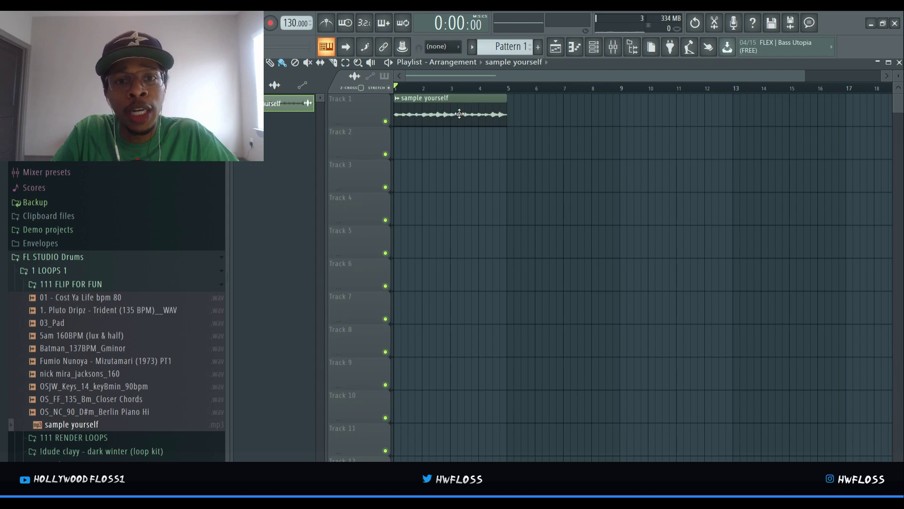
# - Add a Fruity Slicer channel for the sample yourself audio and open its slices in the piano roll
pyautogui.press('F6')
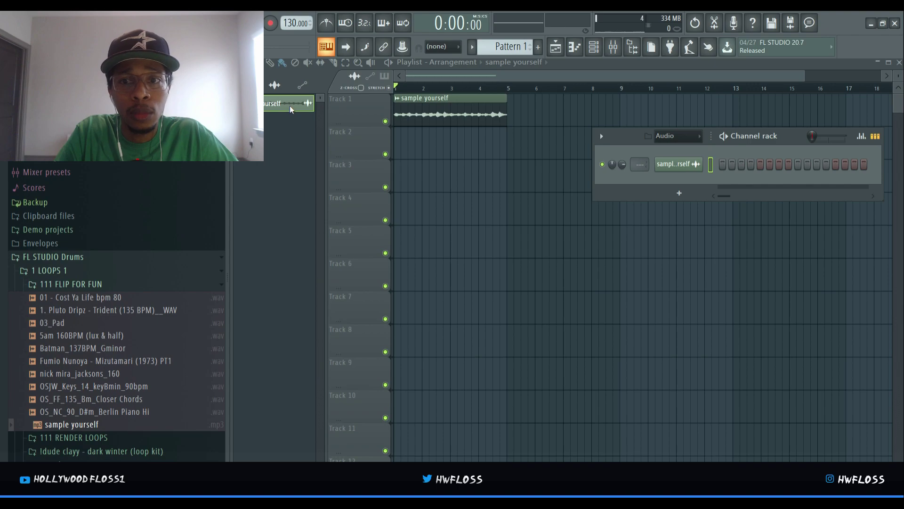
pyautogui.click(679, 193)
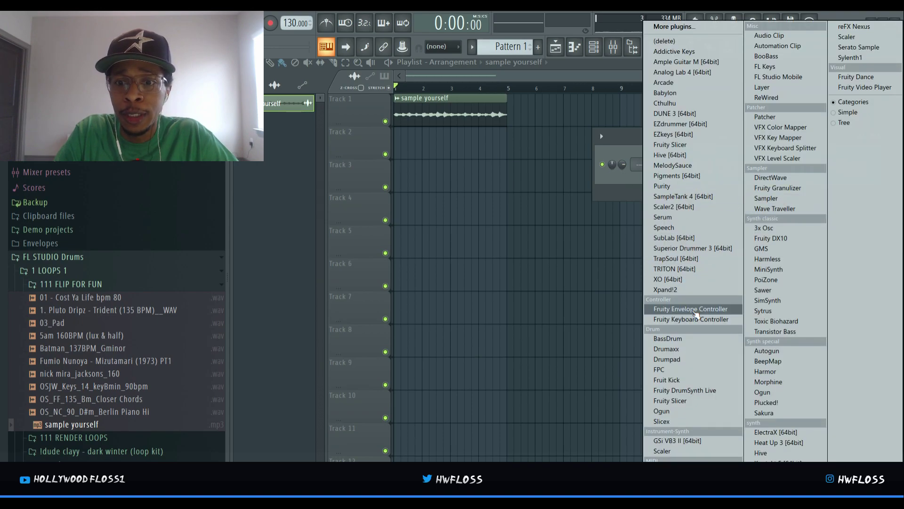
pyautogui.click(670, 401)
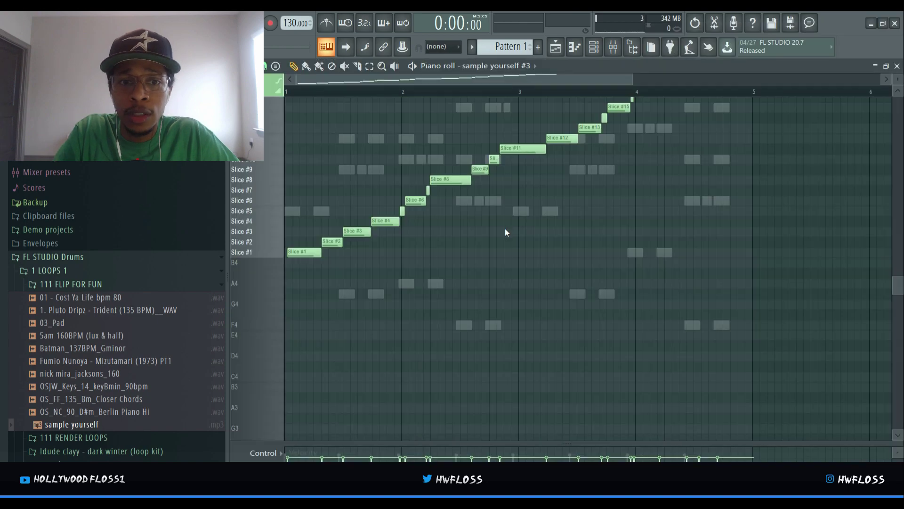
# - Select all the automatically placed slice notes and delete them from the piano roll
pyautogui.scroll(5, 467, 325)
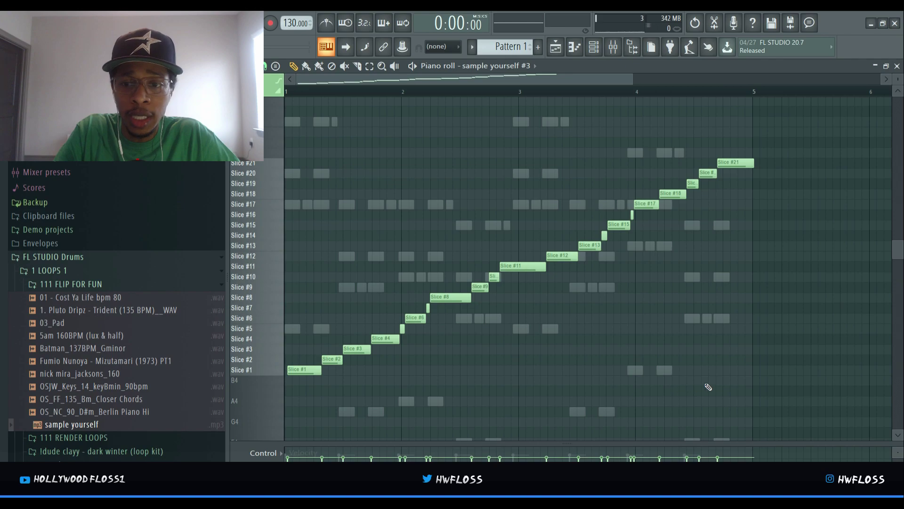
pyautogui.hotkey('ctrl', 'a')
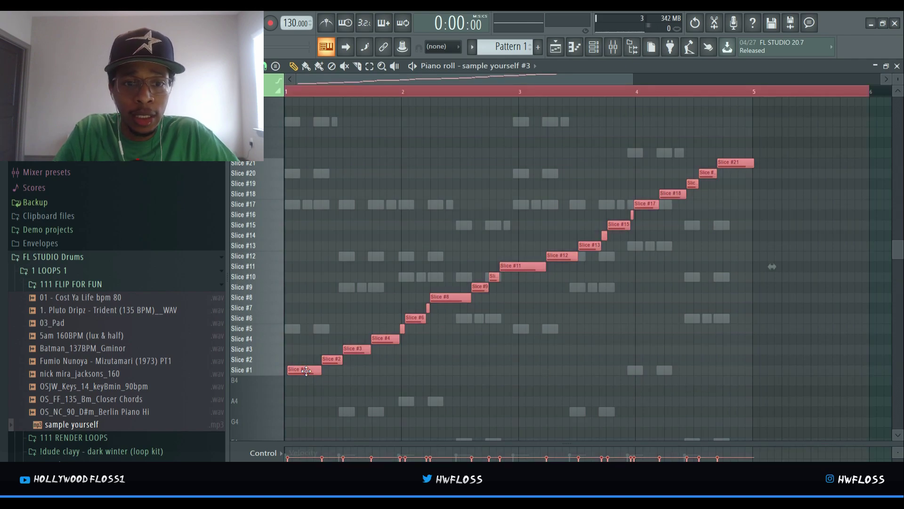
pyautogui.moveTo(306, 371); pyautogui.dragTo(284, 369)
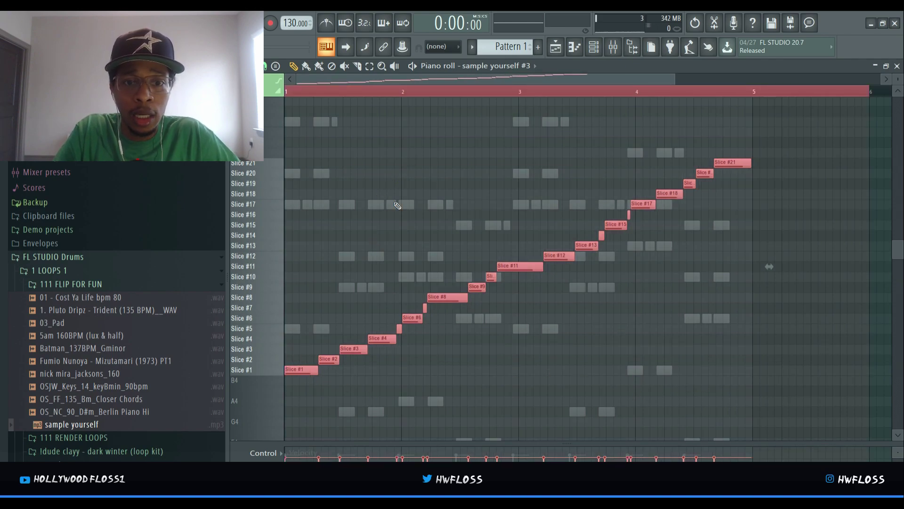
pyautogui.press('Delete')
# - Sequence the slices Beat 6, Beat 4, Beat 3 and Beat 1 back to back across bar 1
pyautogui.click(291, 247)
pyautogui.moveTo(300, 246); pyautogui.dragTo(309, 250)
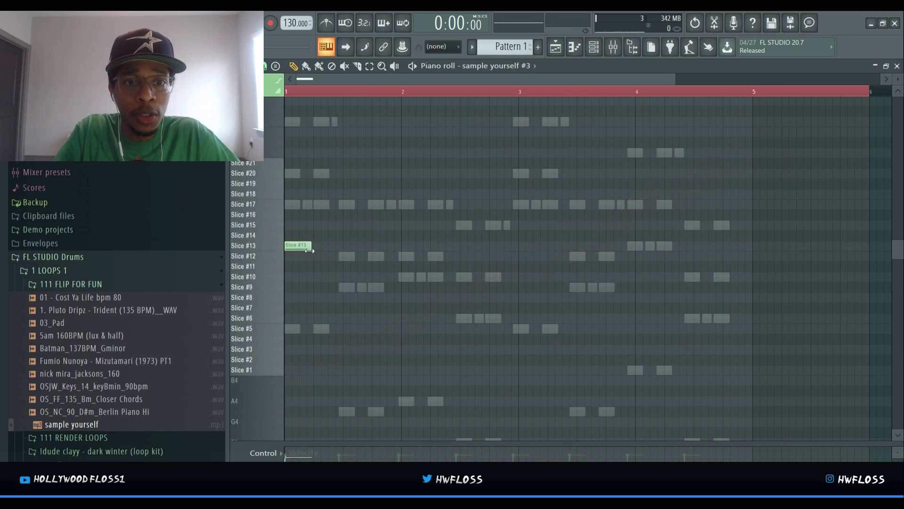
pyautogui.click(286, 317)
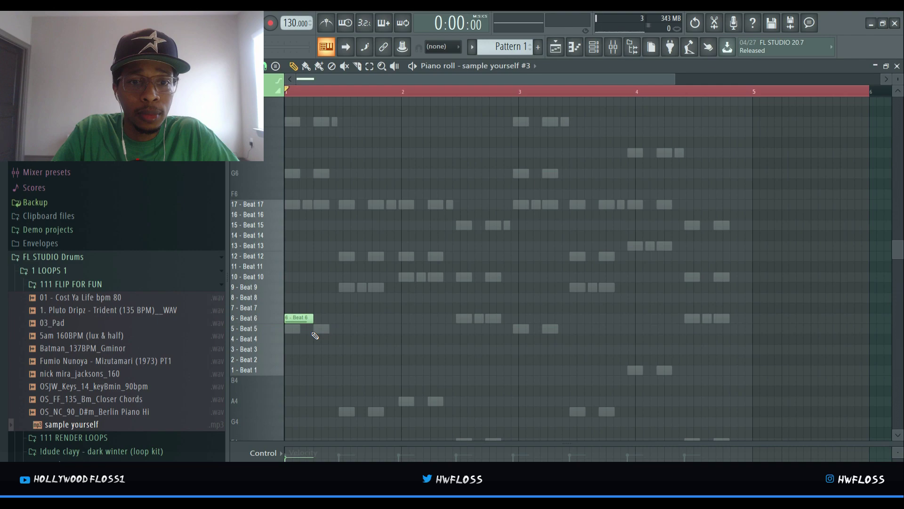
pyautogui.click(313, 330)
pyautogui.moveTo(329, 328); pyautogui.dragTo(331, 339)
pyautogui.click(349, 349)
pyautogui.click(376, 370)
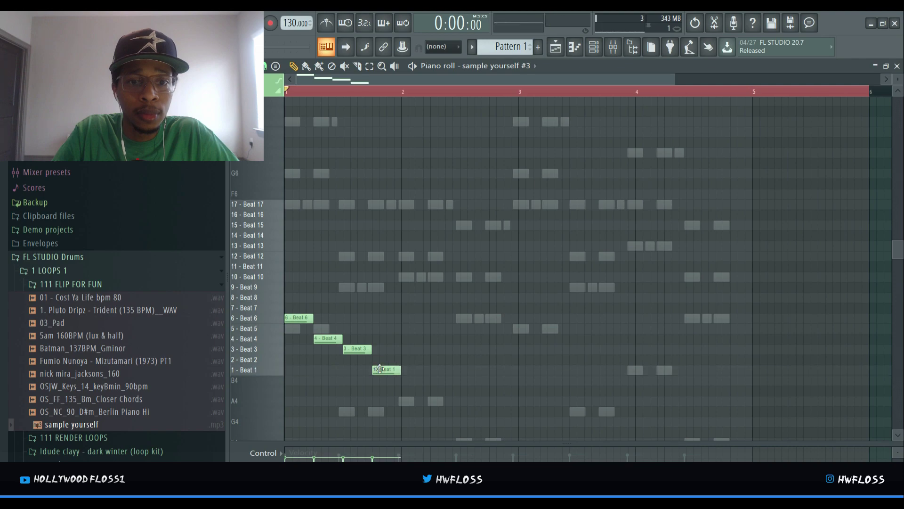
# - Play the pattern while adding two Beat 5 notes and two higher slice notes across bar 2
pyautogui.press('space')
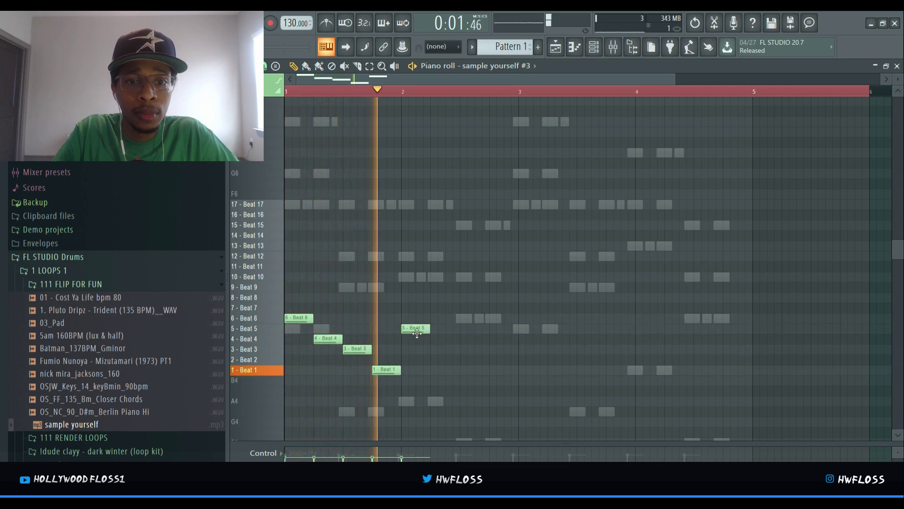
pyautogui.click(408, 328)
pyautogui.click(437, 329)
pyautogui.moveTo(442, 330); pyautogui.dragTo(438, 328)
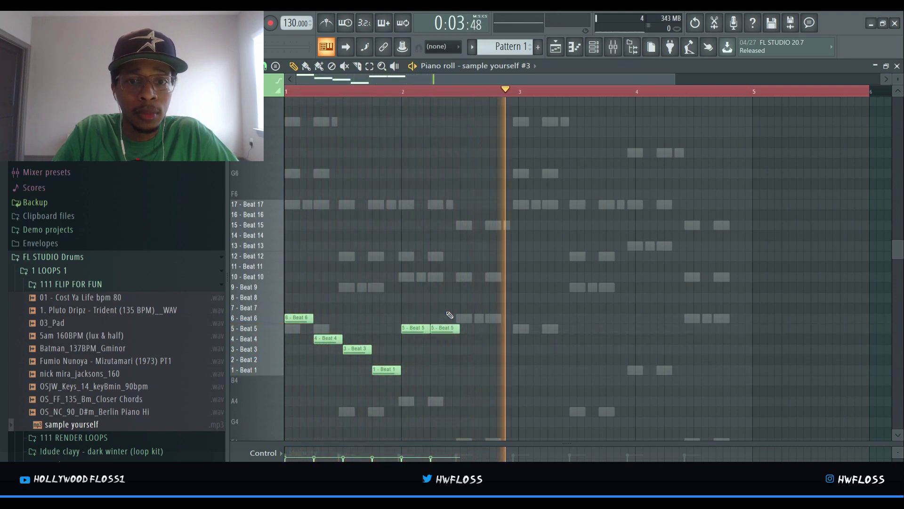
pyautogui.click(463, 299)
pyautogui.click(492, 277)
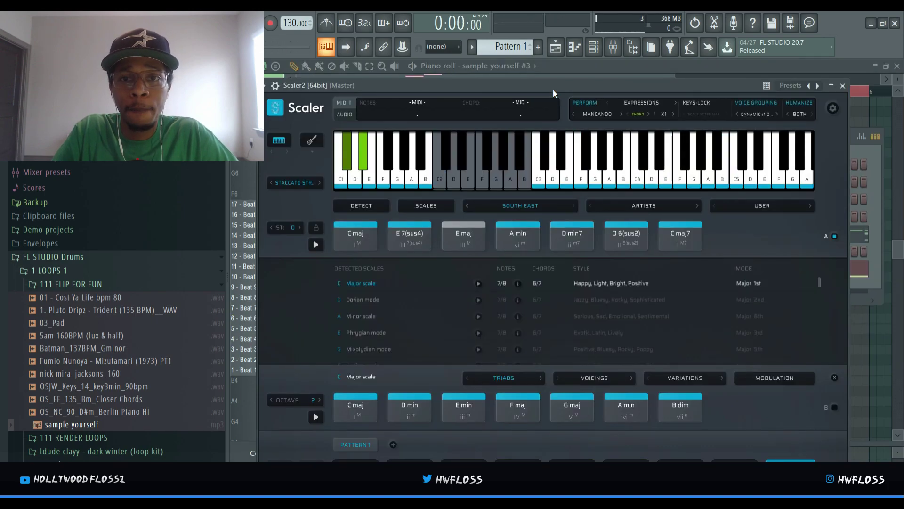
# - Load the SoundKandy 8 artist chord set in Scaler2 and audition its C maj7 chord
pyautogui.moveTo(548, 75); pyautogui.dragTo(546, 69)
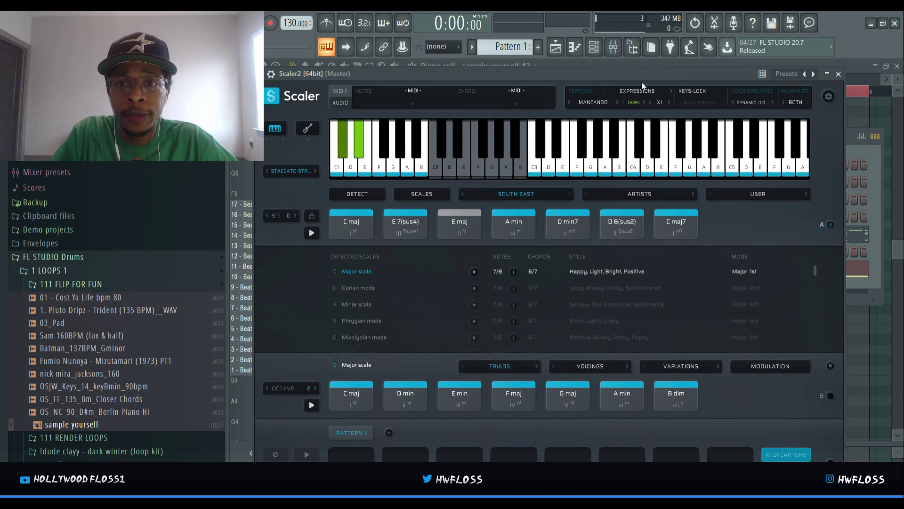
pyautogui.click(632, 195)
pyautogui.moveTo(628, 298)
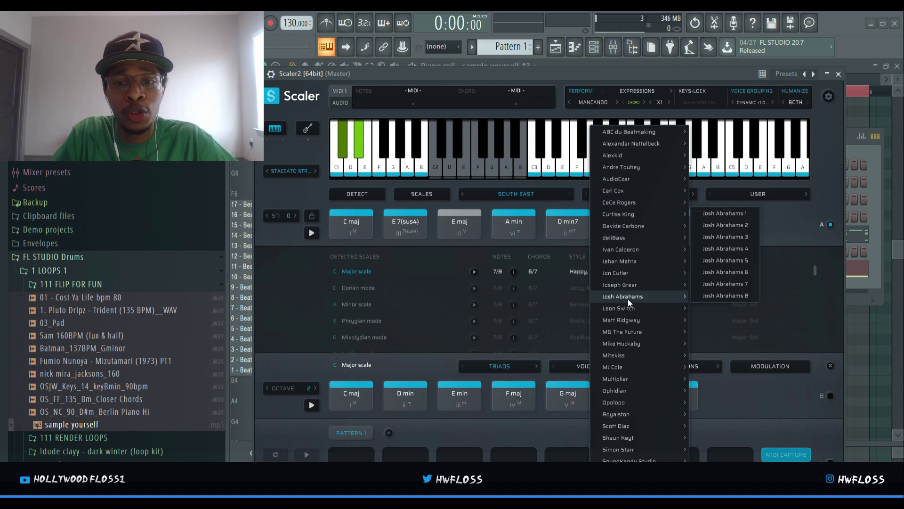
pyautogui.moveTo(654, 460)
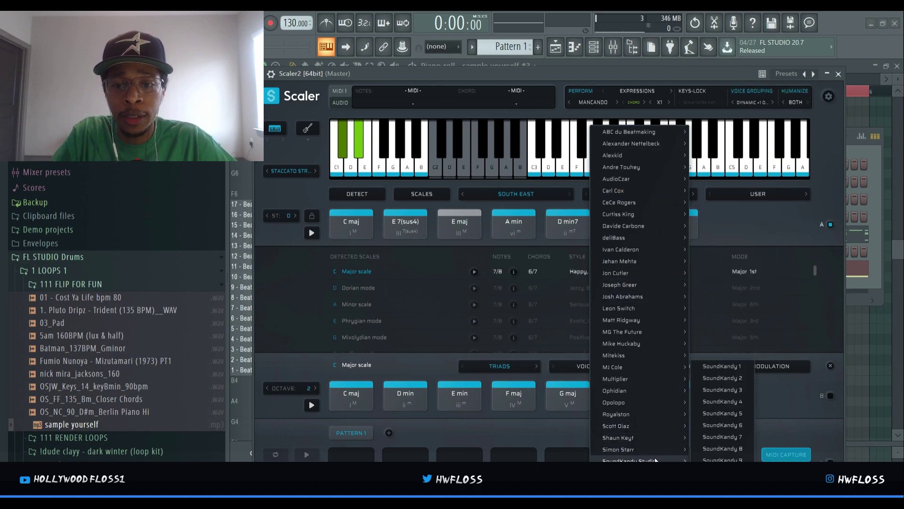
pyautogui.click(722, 448)
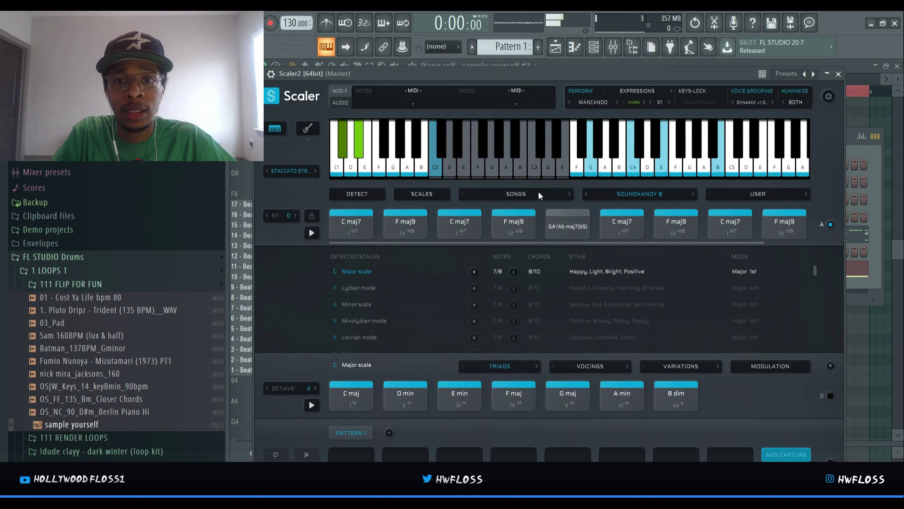
pyautogui.press('z')
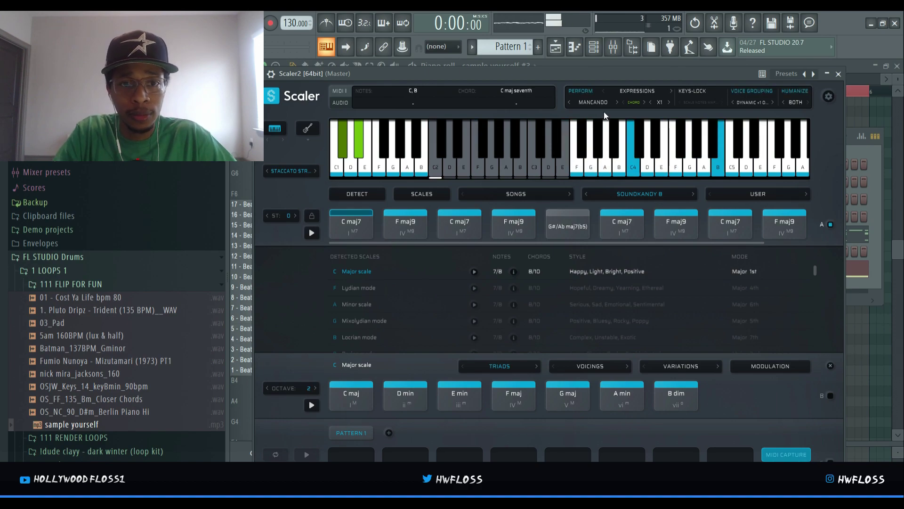
# - Change Scaler2's instrument sound to Felt Piano
pyautogui.click(308, 170)
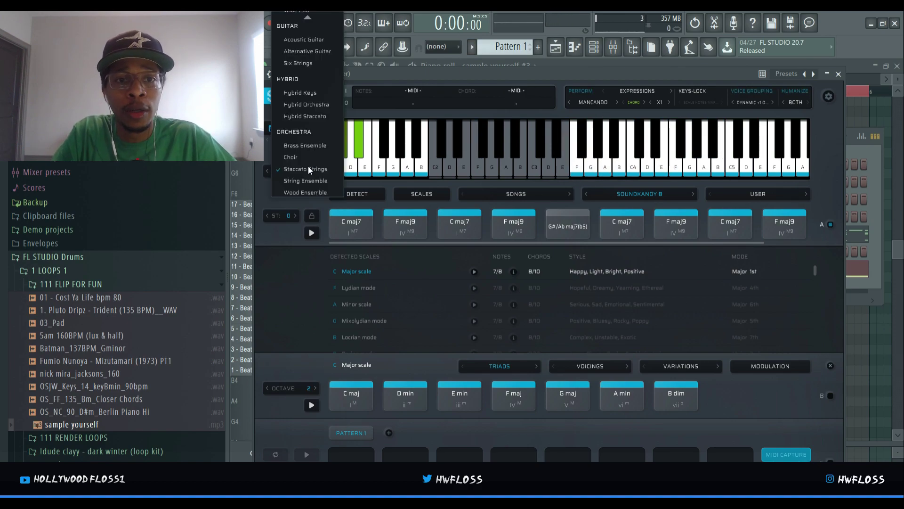
pyautogui.scroll(5, 314, 70)
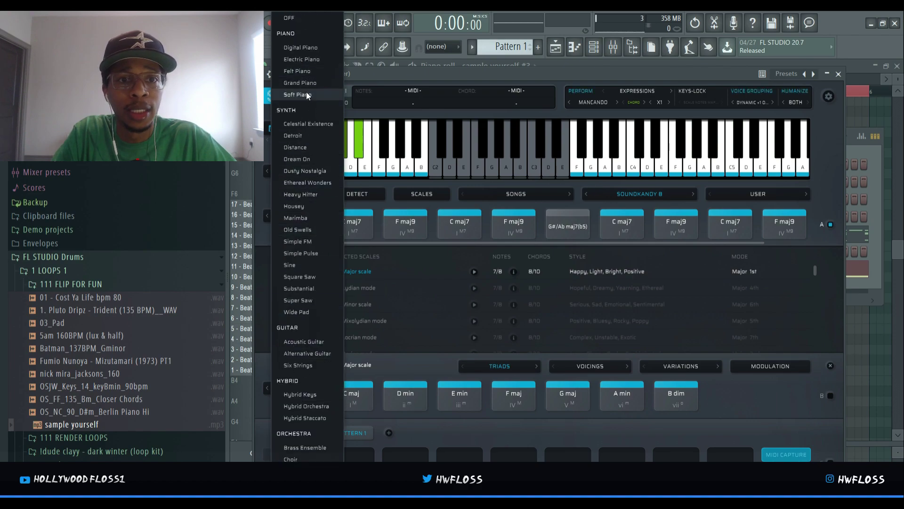
pyautogui.click(306, 71)
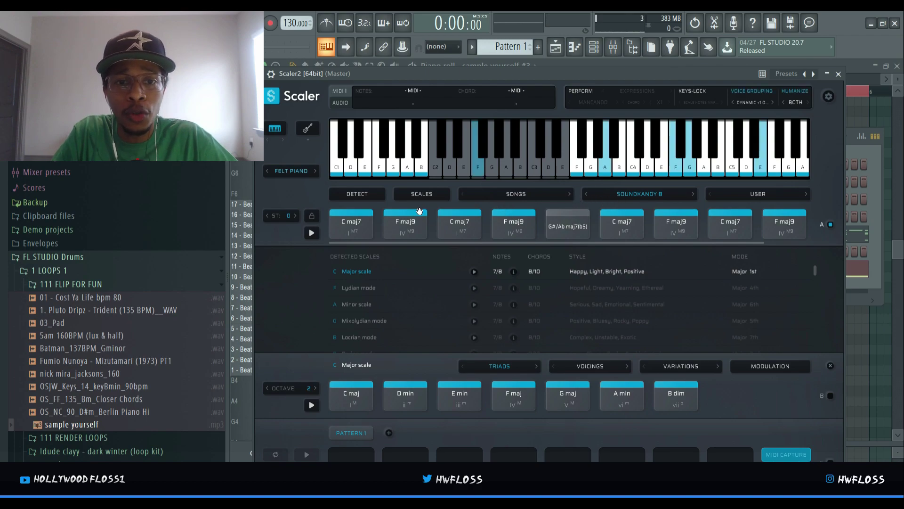
# - Fill Pattern 1 with C maj7, C maj7, F maj9 and G#/Ab maj7(b5), separated by rests, and open the pattern for editing
pyautogui.moveTo(361, 227); pyautogui.dragTo(358, 455)
pyautogui.moveTo(458, 226); pyautogui.dragTo(459, 455)
pyautogui.moveTo(513, 225); pyautogui.dragTo(567, 454)
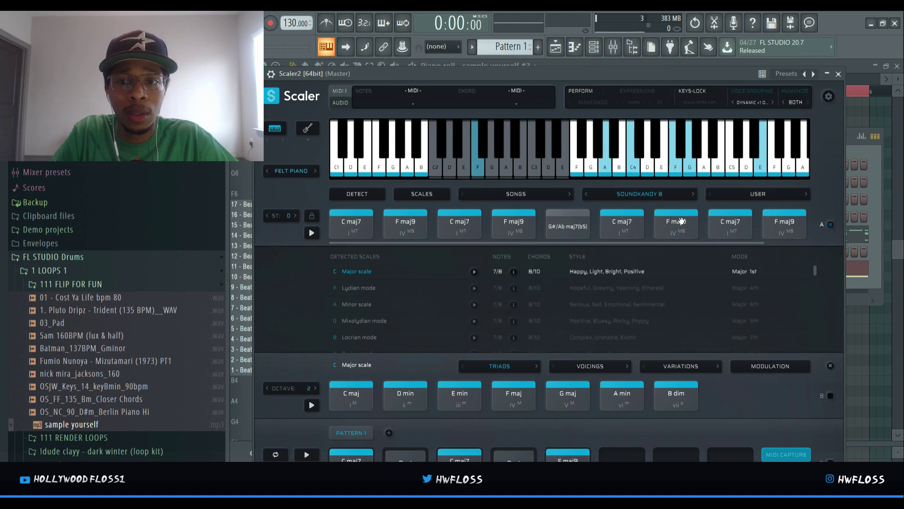
pyautogui.moveTo(560, 220); pyautogui.dragTo(672, 460)
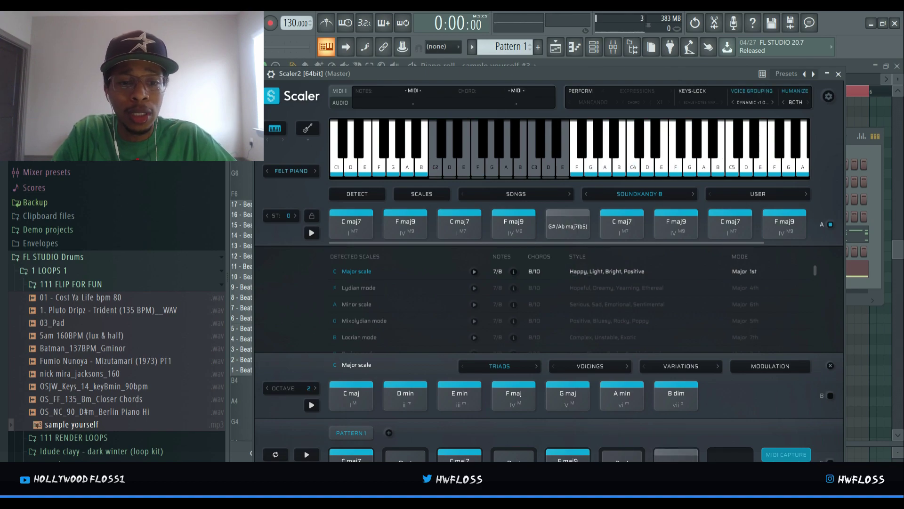
pyautogui.click(306, 472)
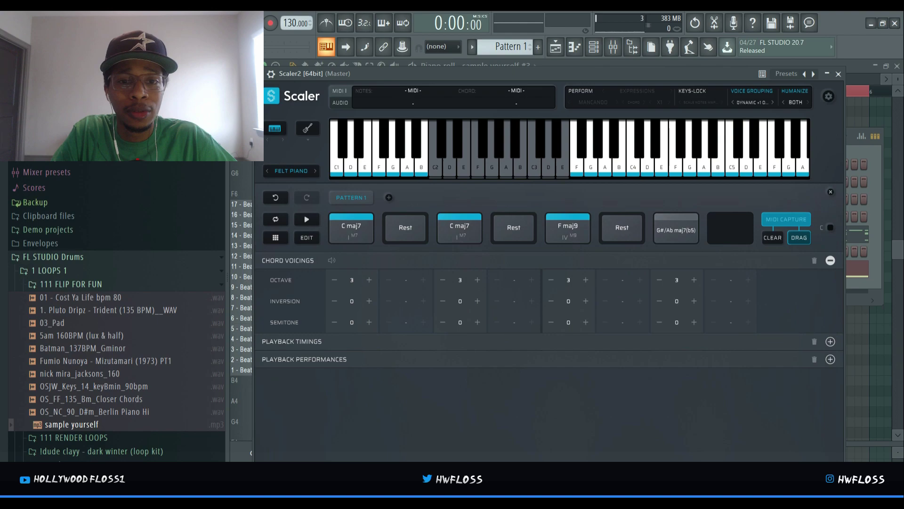
# - Set the first C maj7 chord's octave to 4 and its inversion to 1 in Pattern 1
pyautogui.click(334, 279)
pyautogui.click(369, 280)
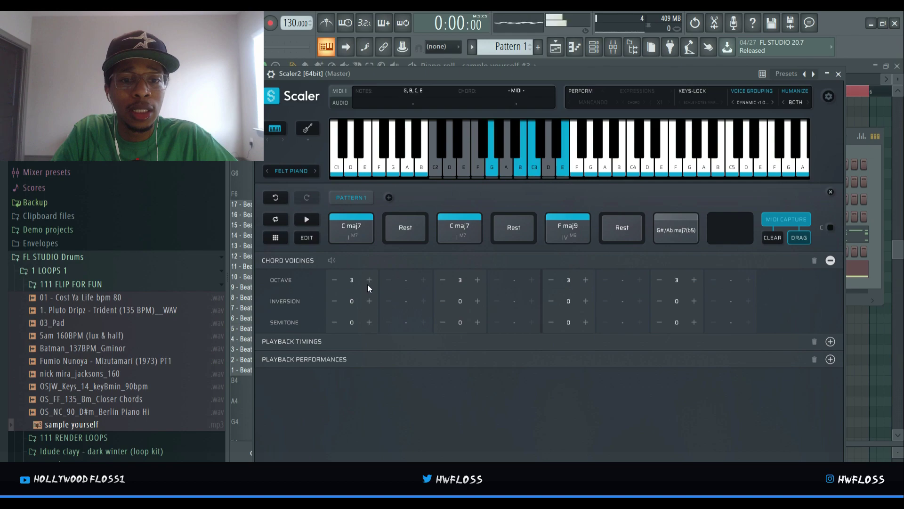
pyautogui.click(370, 284)
pyautogui.click(370, 284)
pyautogui.click(371, 285)
pyautogui.click(371, 285)
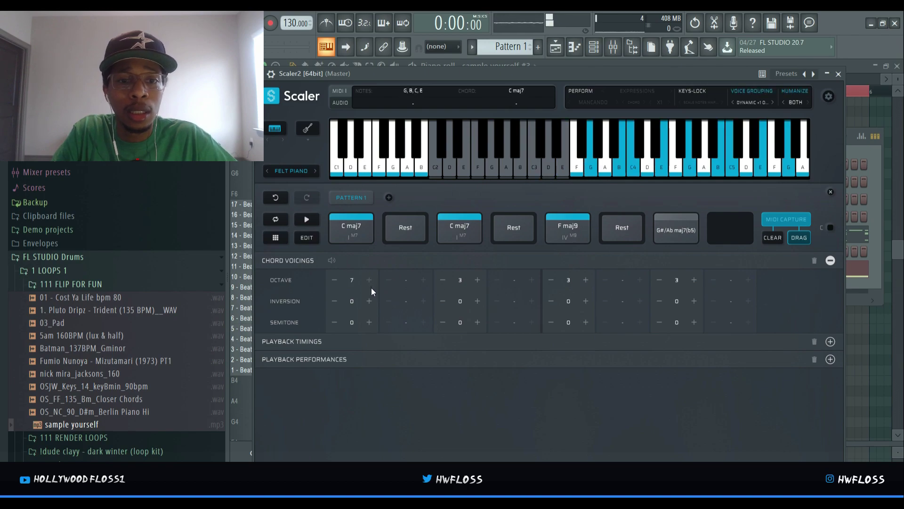
pyautogui.click(331, 283)
pyautogui.click(331, 282)
pyautogui.click(331, 283)
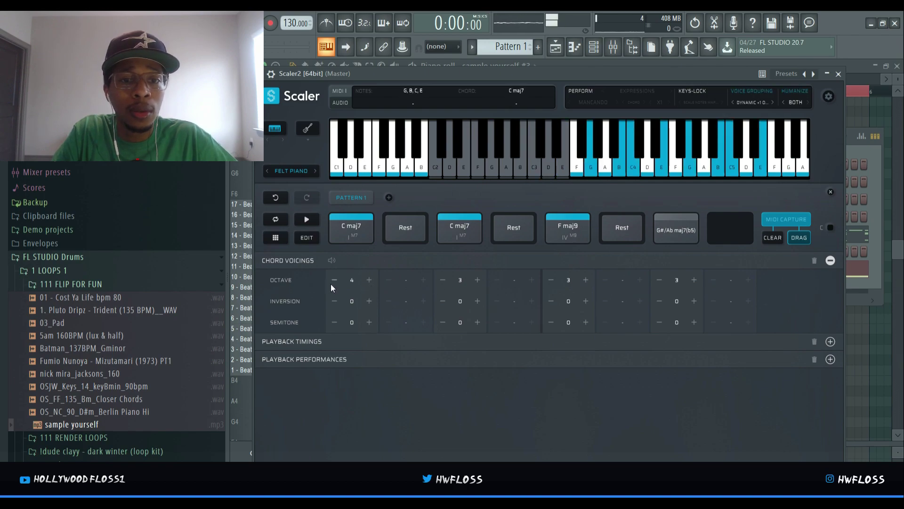
pyautogui.click(369, 300)
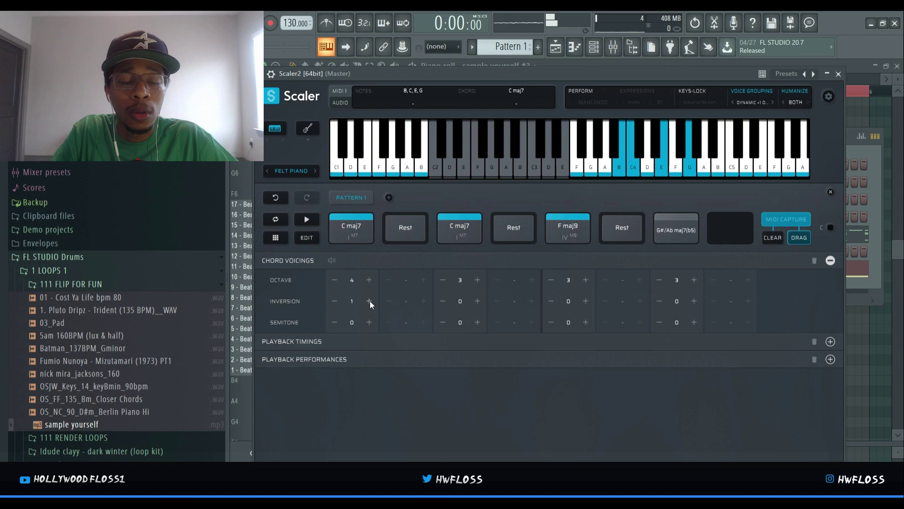
# - Set the second C maj7 chord's inversion to 2 and try its semitone shift in both directions, returning it to 0
pyautogui.click(478, 301)
pyautogui.click(477, 301)
pyautogui.click(477, 322)
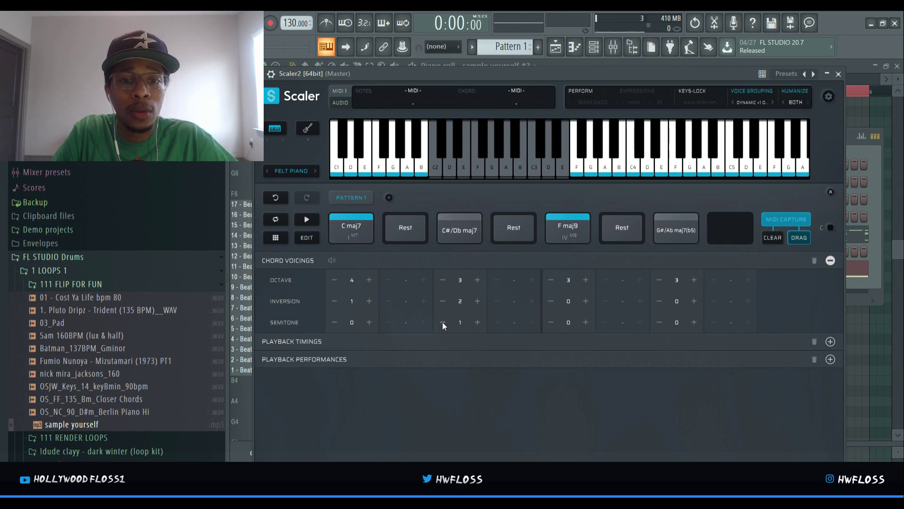
pyautogui.click(442, 322)
pyautogui.click(443, 322)
pyautogui.click(477, 322)
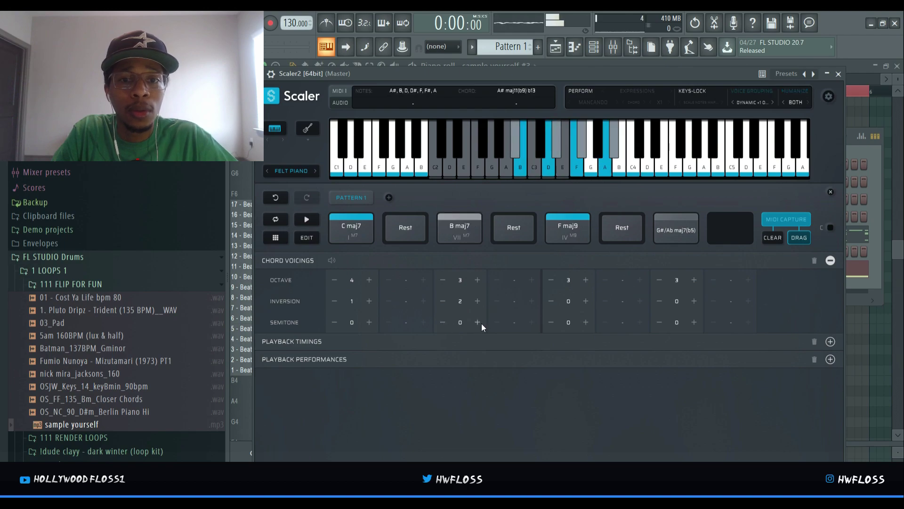
pyautogui.click(481, 323)
# - Play Pattern 1 with its new voicings, then clear its MIDI capture and close the pattern editing view
pyautogui.click(306, 221)
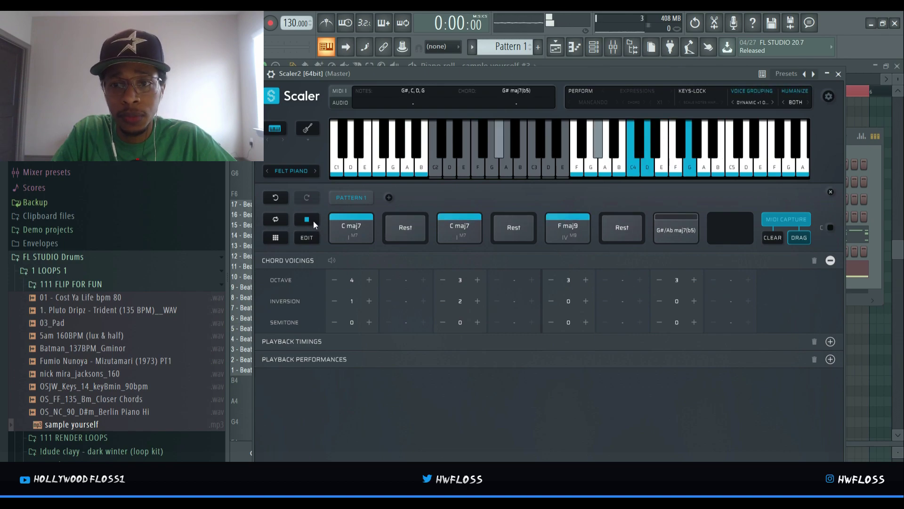
pyautogui.click(313, 221)
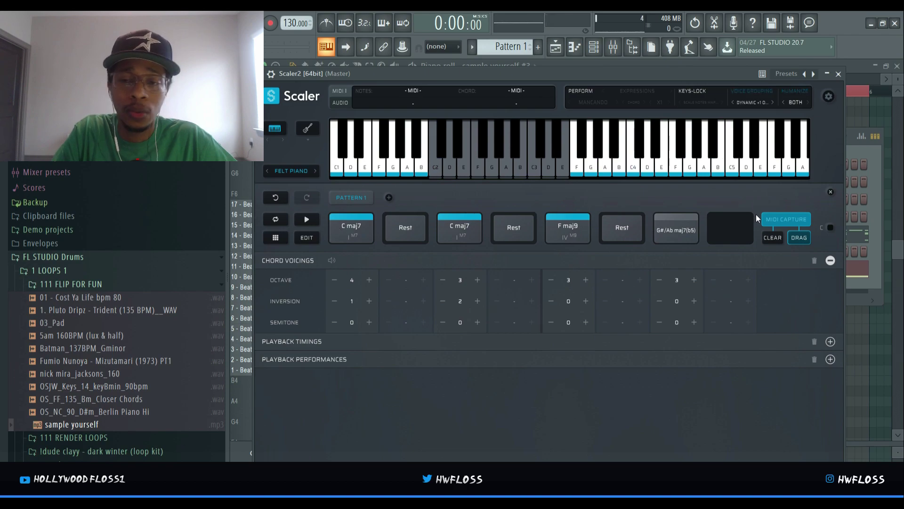
pyautogui.click(768, 236)
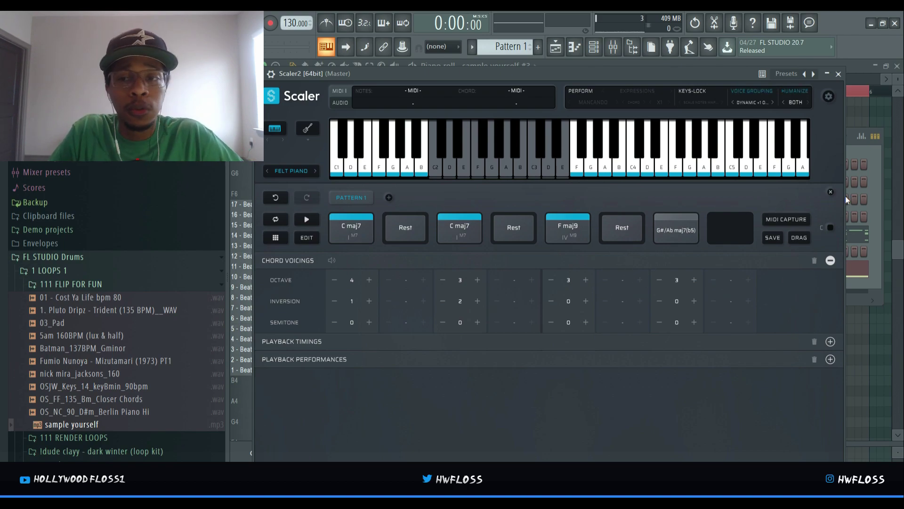
pyautogui.click(831, 192)
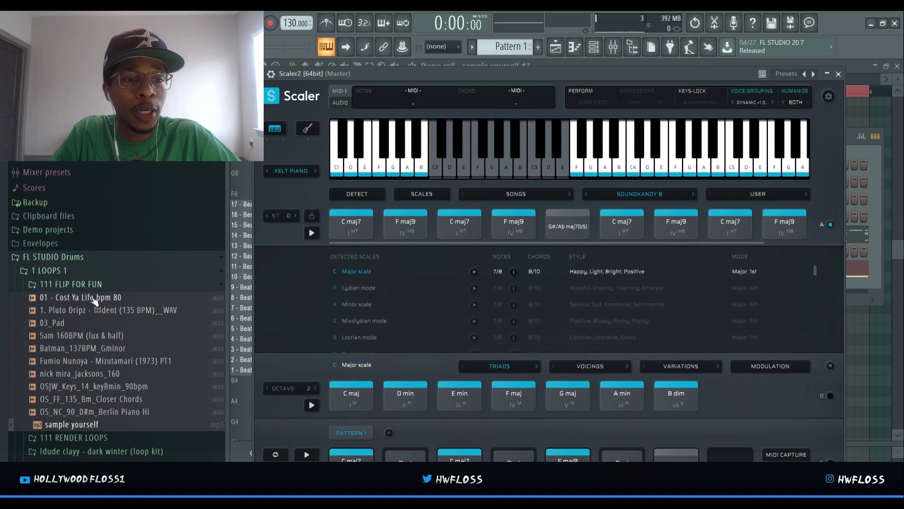
# - Load Parrallel - Achieve (129Bpm) from the Canary Julz - Parallel (Midi Kit) folder into Scaler2 for chord detection, replacing the current detection
pyautogui.click(62, 274)
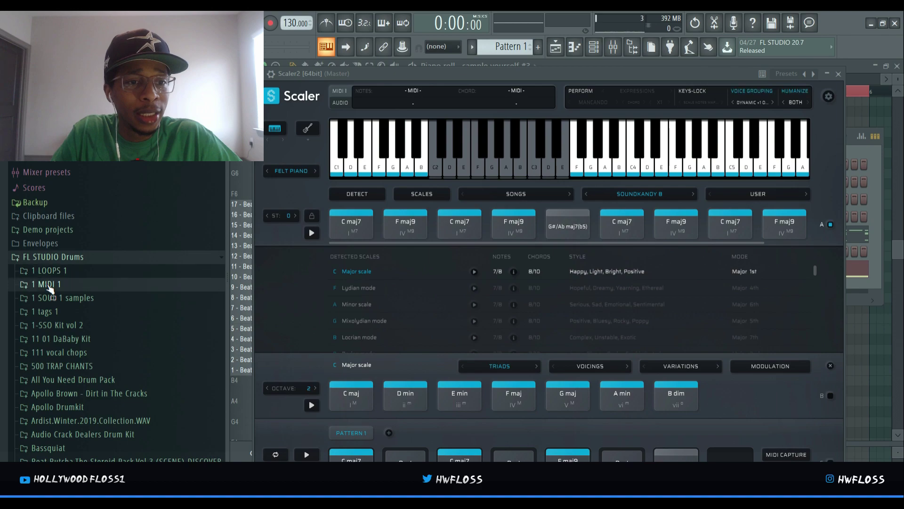
pyautogui.click(51, 285)
pyautogui.scroll(-5, 80, 241)
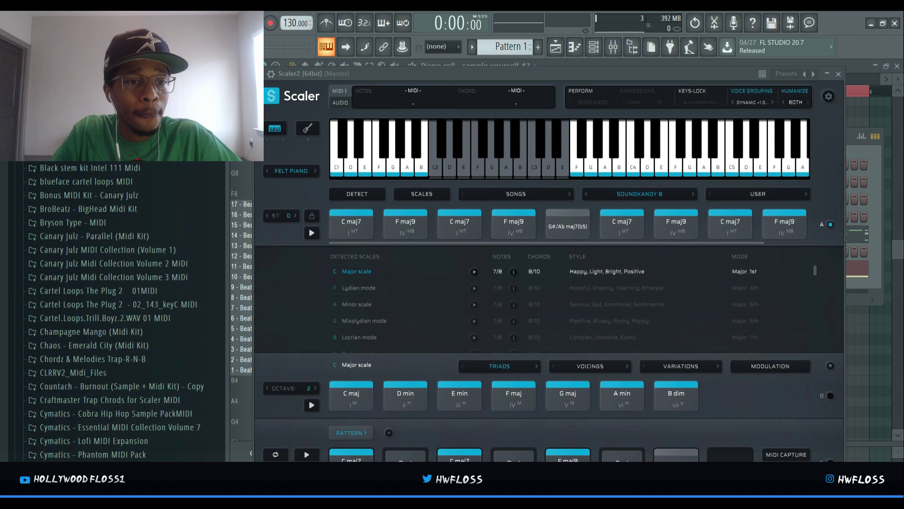
pyautogui.click(84, 211)
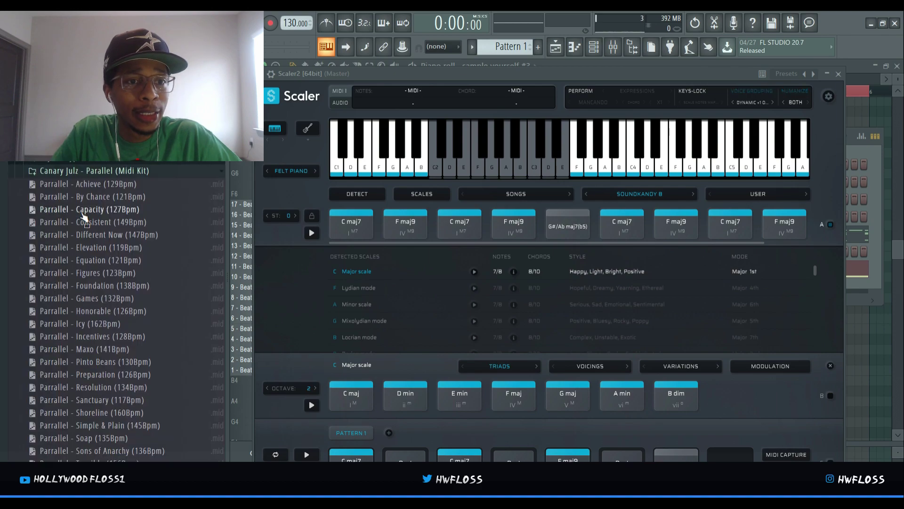
pyautogui.click(91, 185)
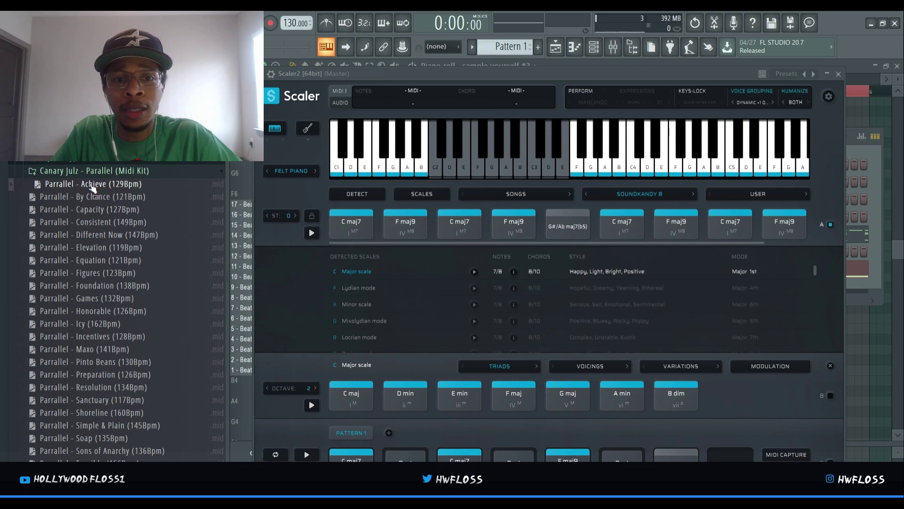
pyautogui.moveTo(91, 185); pyautogui.dragTo(464, 266)
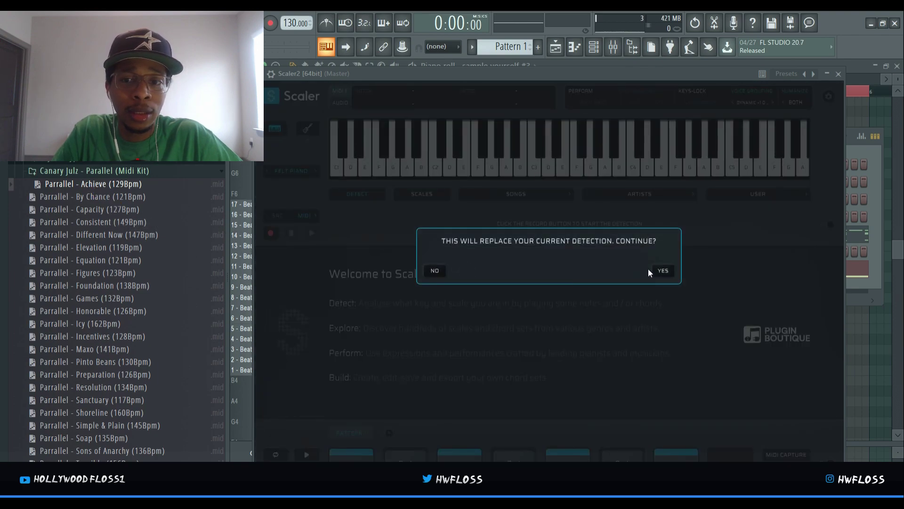
pyautogui.click(662, 271)
# - Audition the chords detected from the Parrallel - Achieve MIDI file
pyautogui.click(343, 218)
pyautogui.click(396, 218)
pyautogui.click(460, 223)
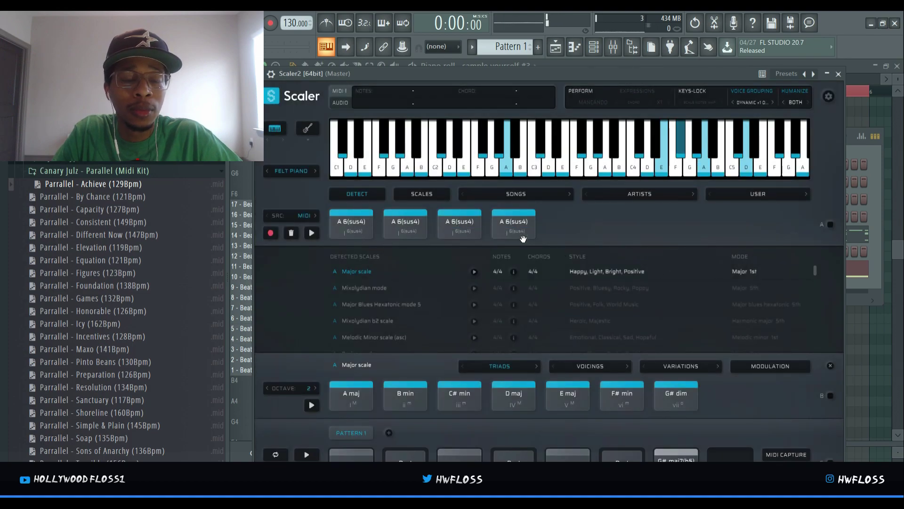
# - Load the audio loop bb - blueface (178) from the boyband - midgar melody pack into Scaler2, replacing the current detection
pyautogui.moveTo(125, 185); pyautogui.dragTo(458, 275)
pyautogui.click(76, 300)
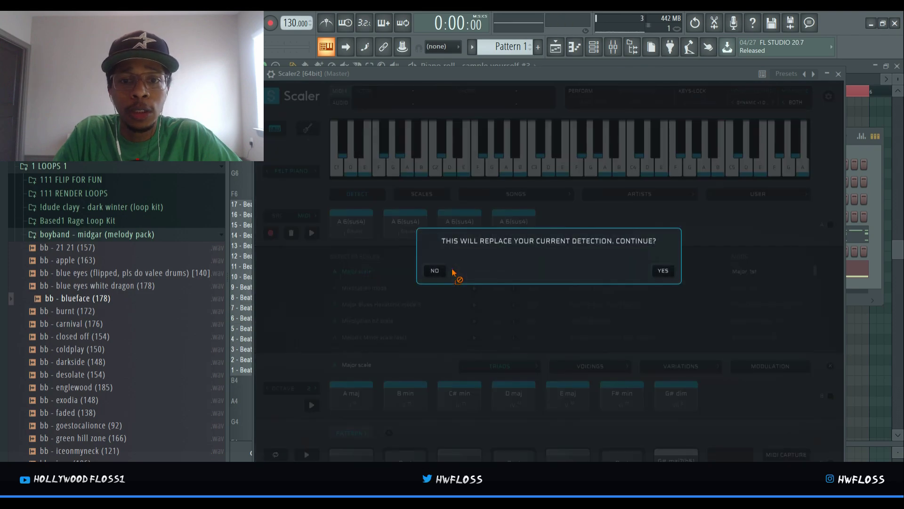
pyautogui.click(663, 270)
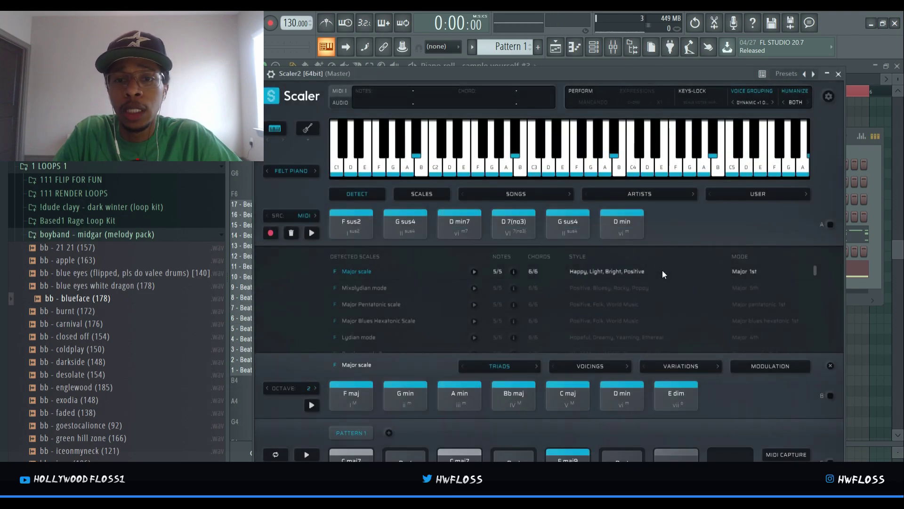
# - Audition the chords detected from the blueface loop one after another, from F sus2 to D min
pyautogui.click(340, 222)
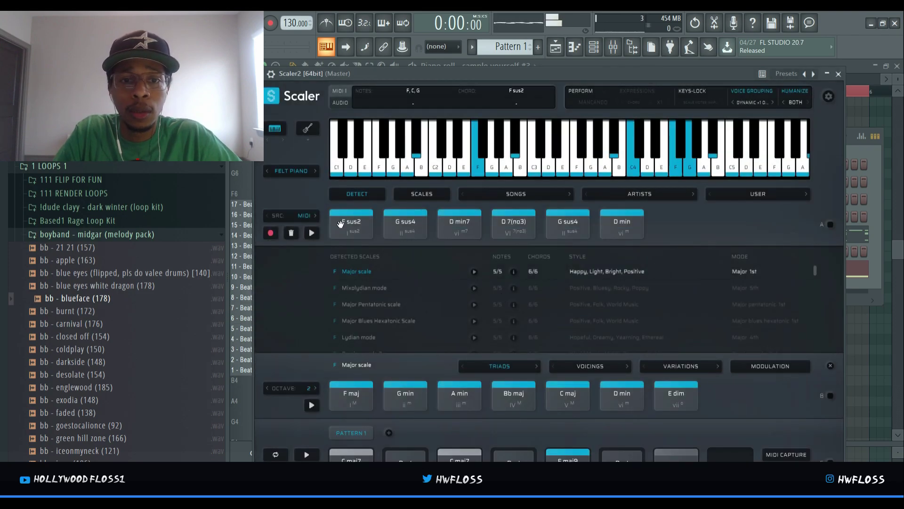
pyautogui.click(403, 220)
pyautogui.click(442, 226)
pyautogui.click(514, 225)
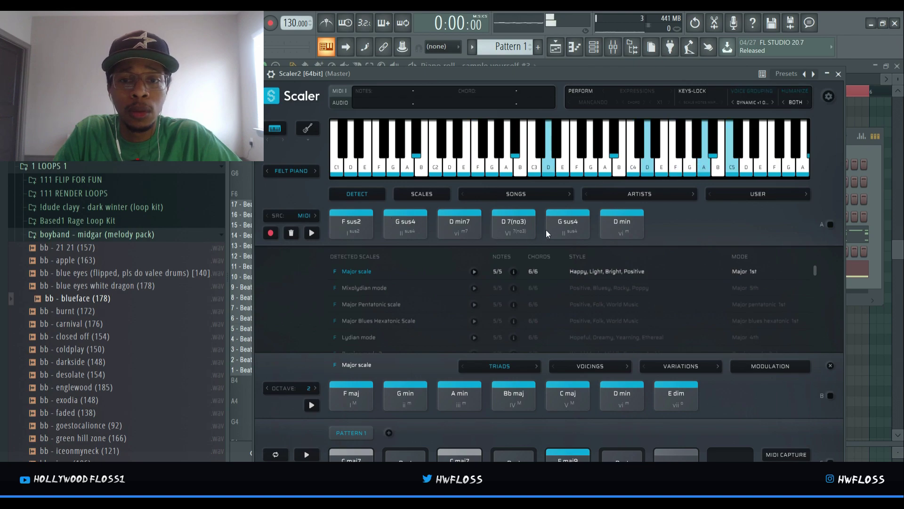
pyautogui.click(565, 226)
pyautogui.click(612, 224)
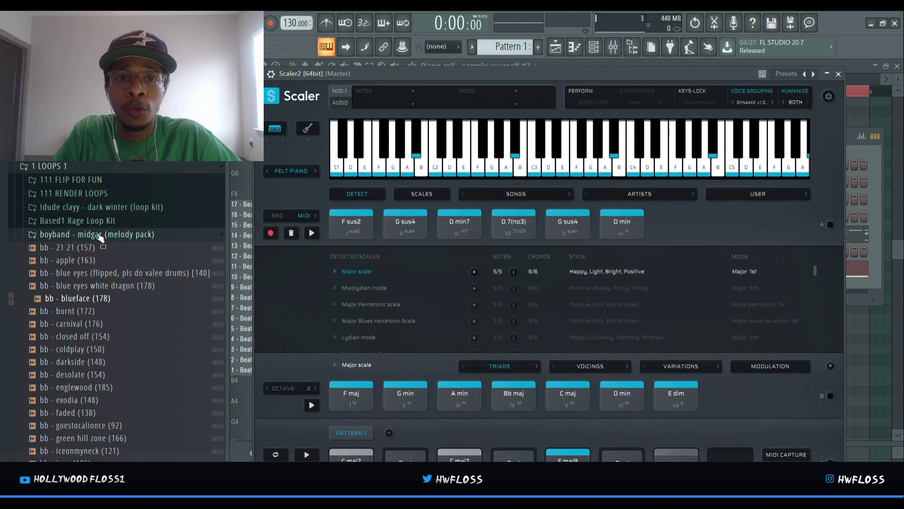
# - Load the Cymatics Gems Vol 1 - Benz - 140 BPM C Min loop into Scaler2, replacing the current detection
pyautogui.click(100, 236)
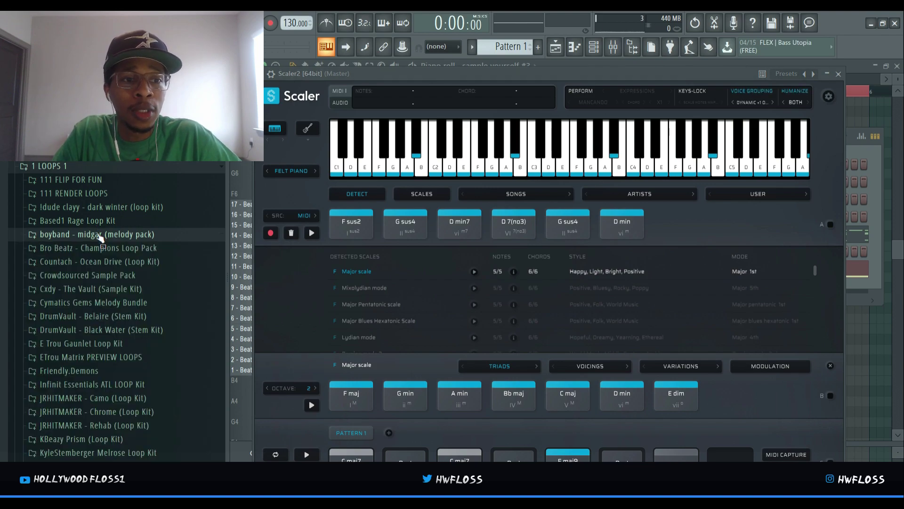
pyautogui.click(93, 303)
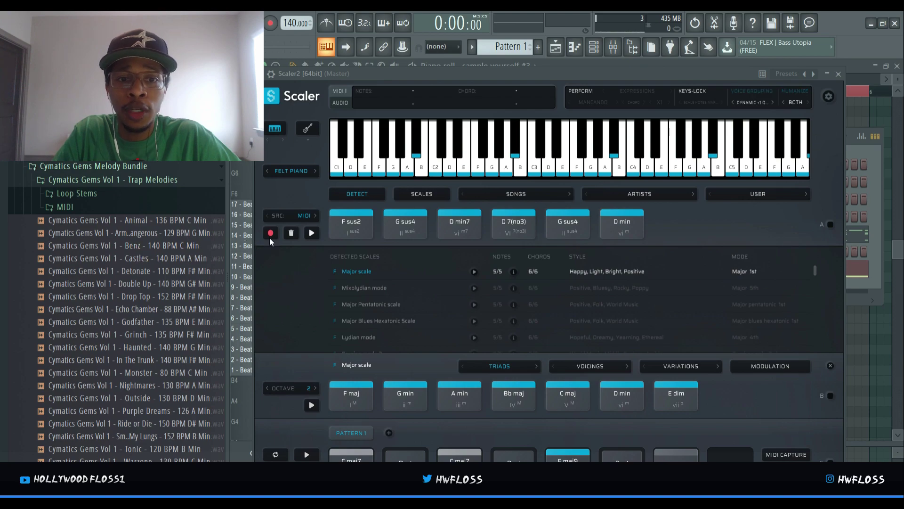
pyautogui.click(157, 247)
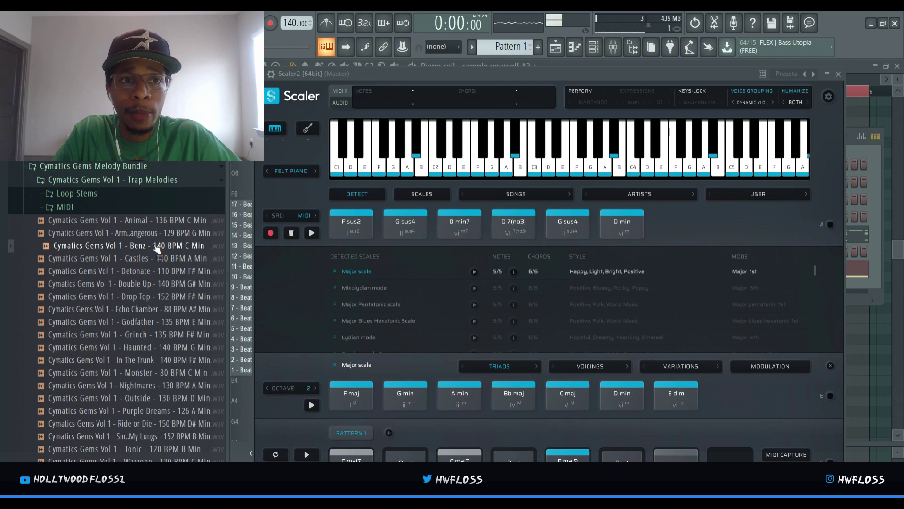
pyautogui.moveTo(149, 247); pyautogui.dragTo(436, 271)
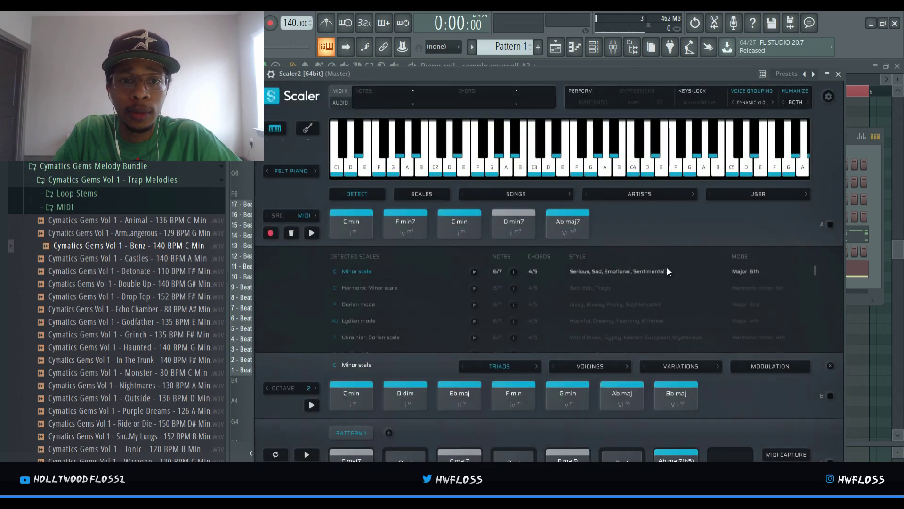
pyautogui.click(666, 267)
# - Audition the C min, F min7, D min7 and Ab maj7 chords detected from the Benz loop
pyautogui.click(400, 226)
pyautogui.click(454, 226)
pyautogui.click(508, 226)
pyautogui.click(560, 218)
pyautogui.click(345, 223)
pyautogui.click(400, 227)
pyautogui.click(471, 222)
pyautogui.click(513, 223)
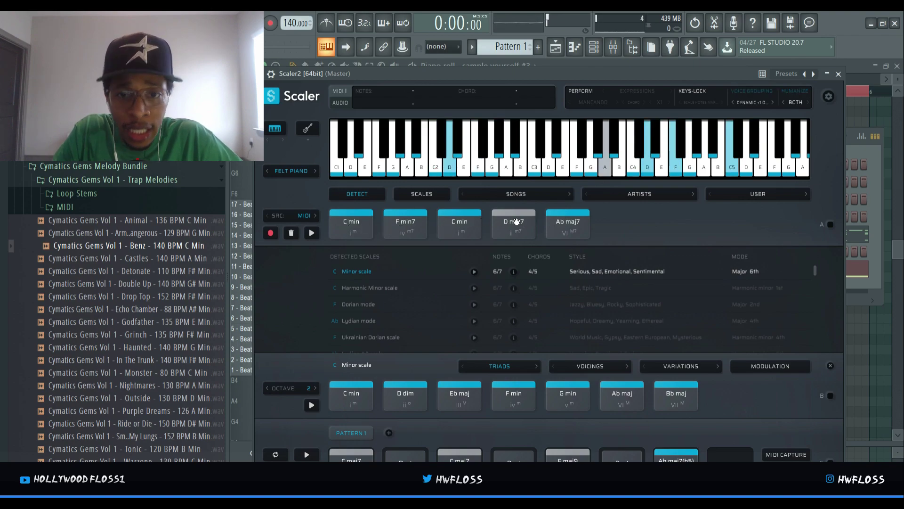
pyautogui.click(347, 227)
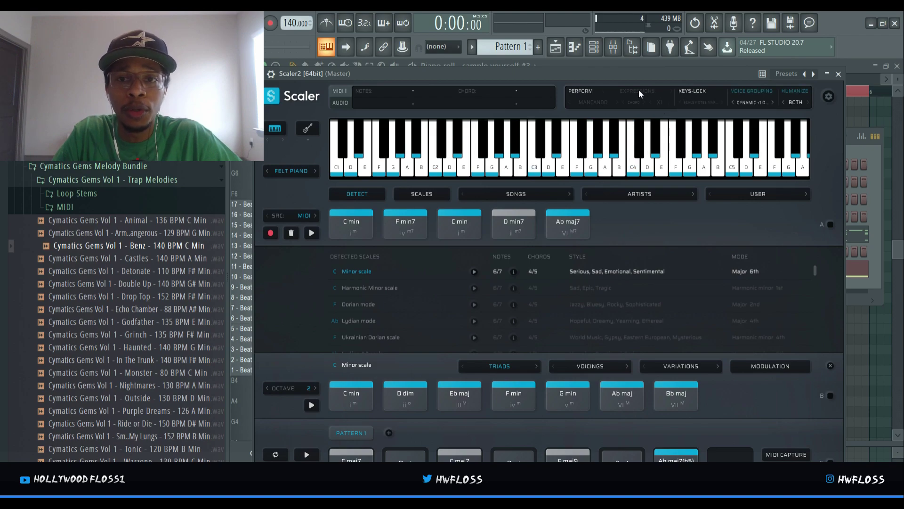
# - Turn on Perform with the Intermedio rhythm Ma and bind the detected chords in section A to the keyboard
pyautogui.click(625, 91)
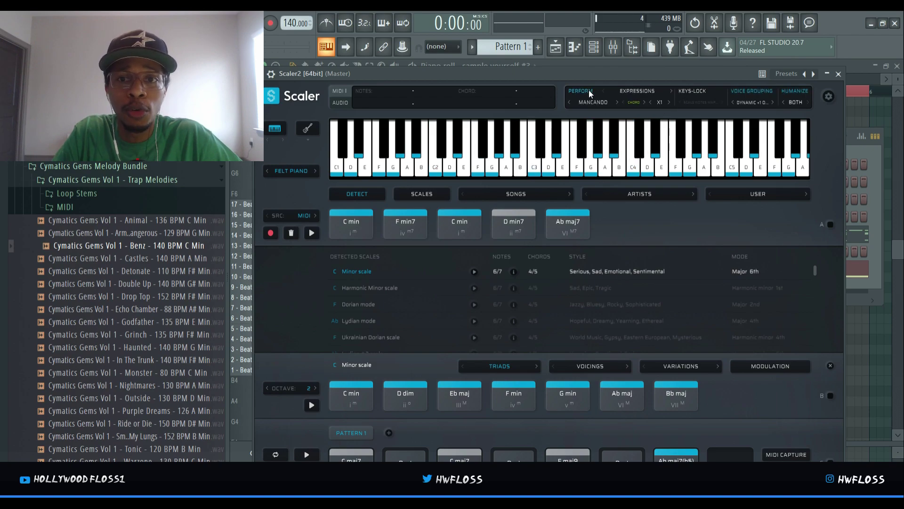
pyautogui.click(612, 100)
pyautogui.moveTo(614, 139)
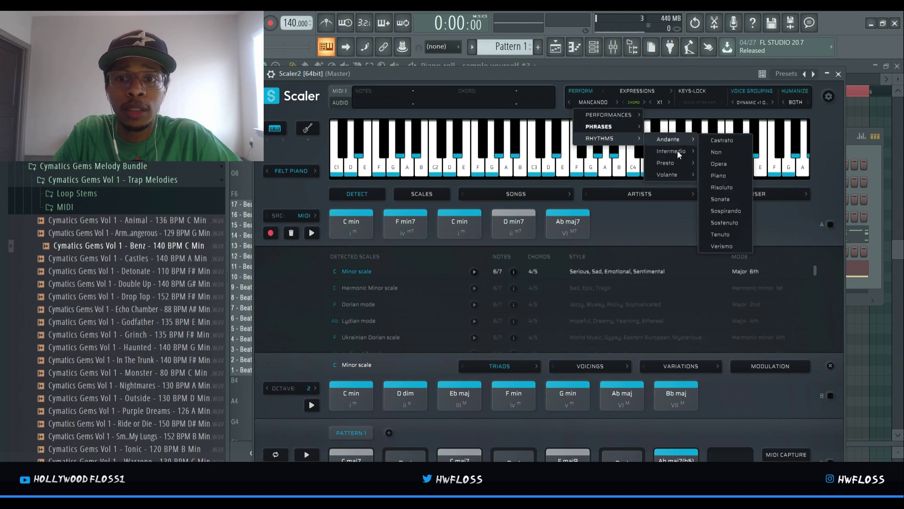
pyautogui.moveTo(677, 151)
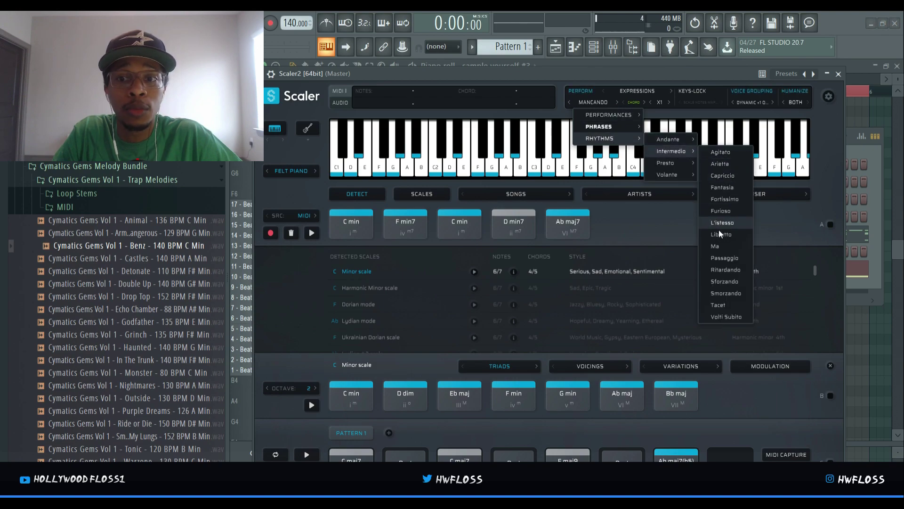
pyautogui.click(718, 245)
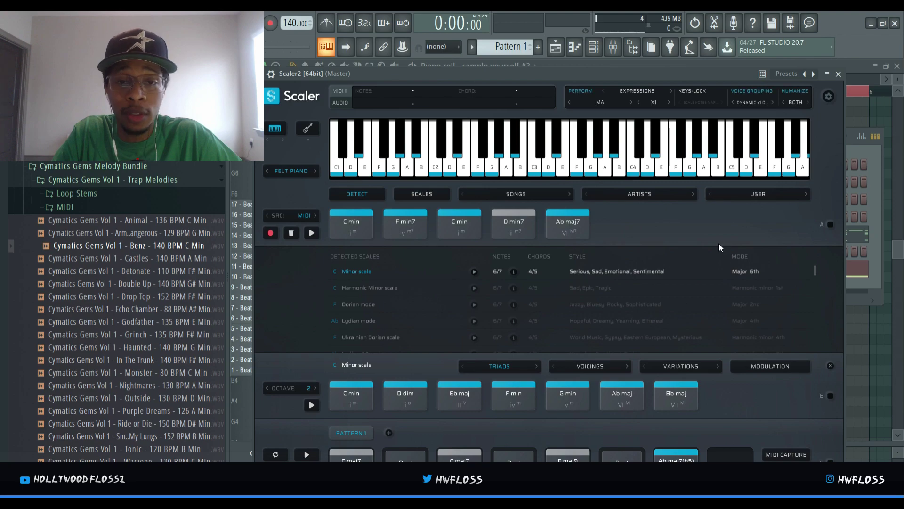
pyautogui.click(830, 224)
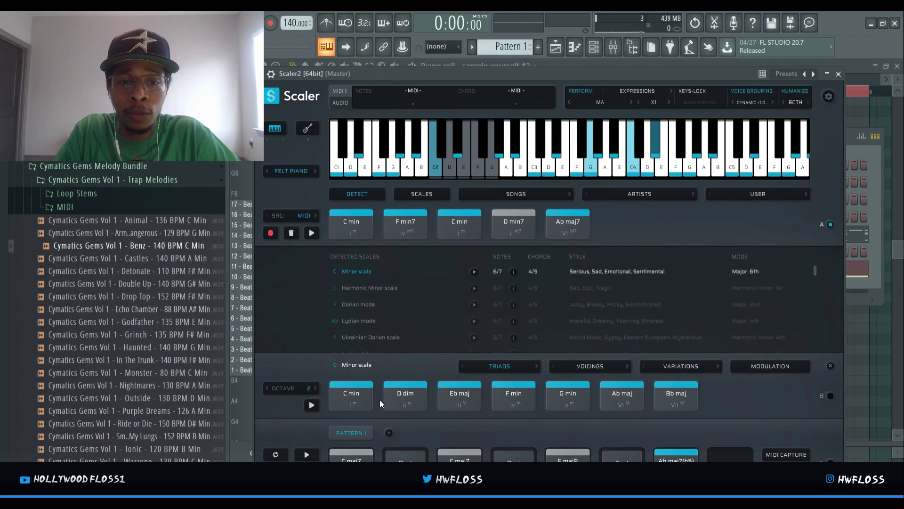
# - Audition the C minor scale triads in section B, including C min, D dim, Eb maj, G min and Ab maj
pyautogui.click(467, 406)
pyautogui.click(561, 400)
pyautogui.click(416, 396)
pyautogui.click(359, 401)
pyautogui.click(461, 402)
pyautogui.click(571, 399)
pyautogui.click(624, 400)
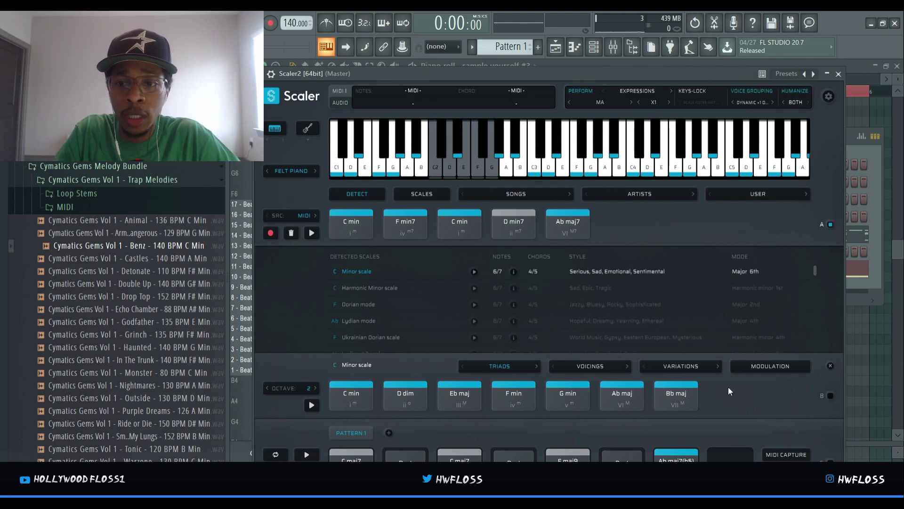
# - Open the modulation view for the C minor progression and choose F minor as the destination scale on the circle of fifths
pyautogui.click(764, 366)
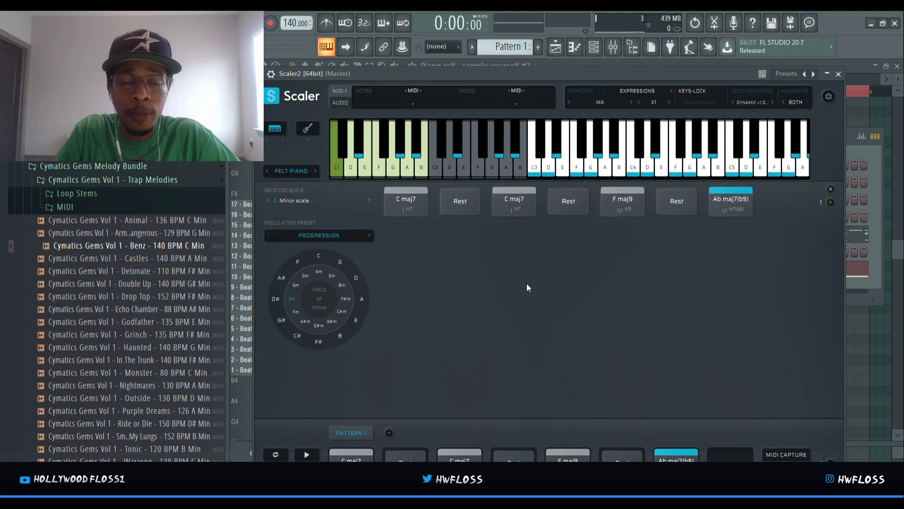
pyautogui.click(415, 211)
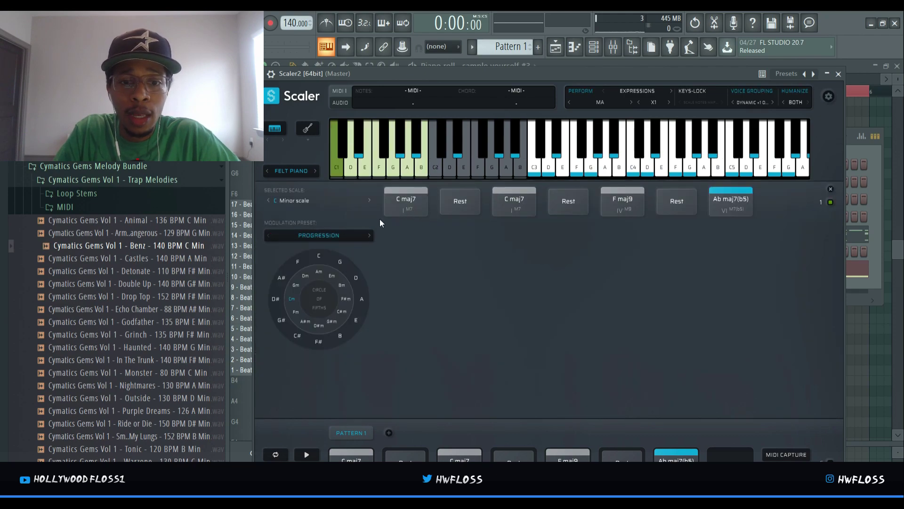
pyautogui.click(296, 313)
# - Audition the source C maj7 chord and the suggested modulation pathway of Ab maj, F min, Eb maj, C min and Bb min
pyautogui.click(406, 200)
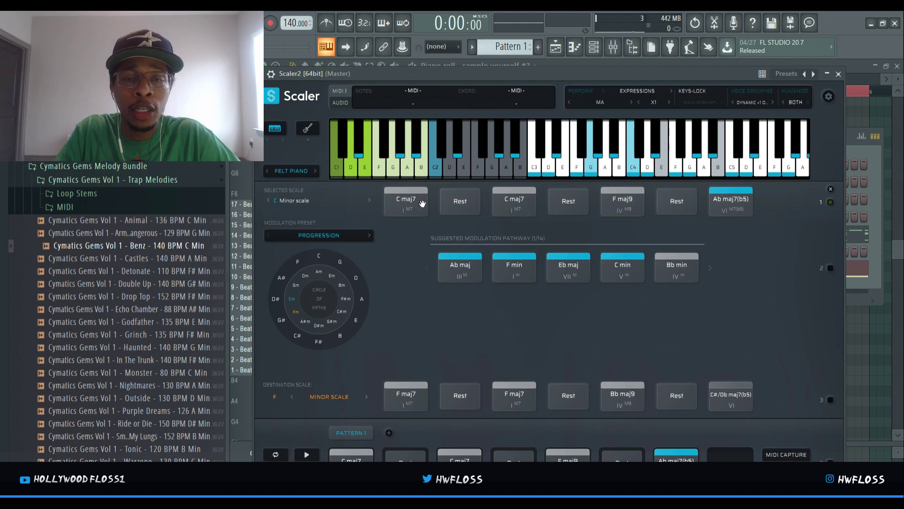
pyautogui.click(406, 202)
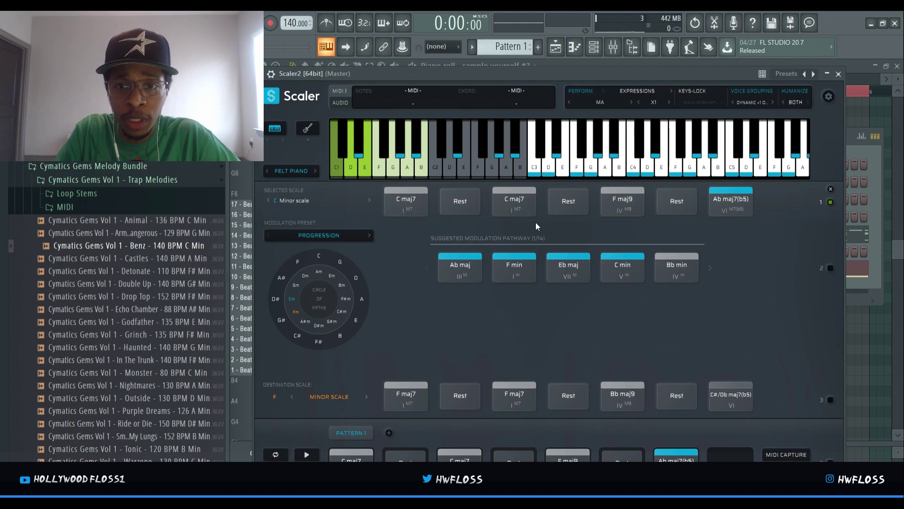
pyautogui.click(467, 275)
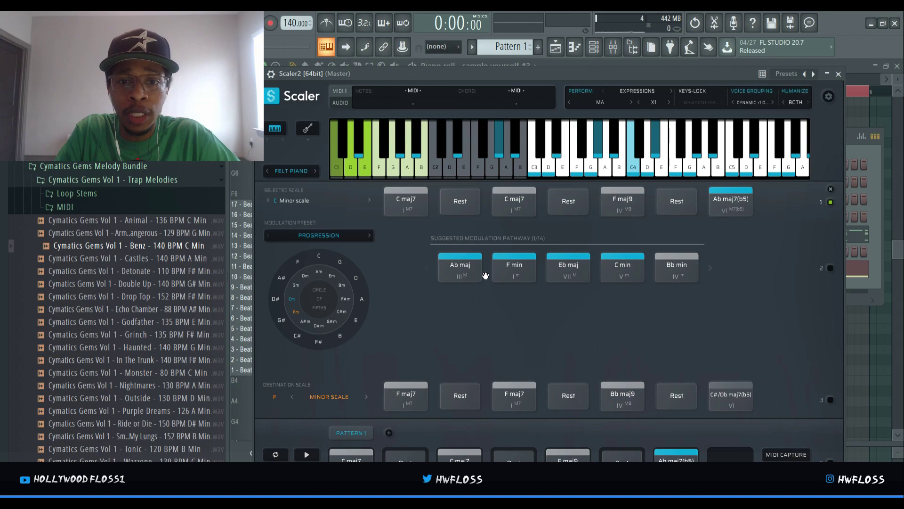
pyautogui.click(505, 273)
pyautogui.click(552, 267)
pyautogui.click(618, 265)
pyautogui.click(678, 263)
# - Audition the destination chords F maj7 and C#/Db maj7(b5) in F minor, and close the modulation view
pyautogui.click(403, 396)
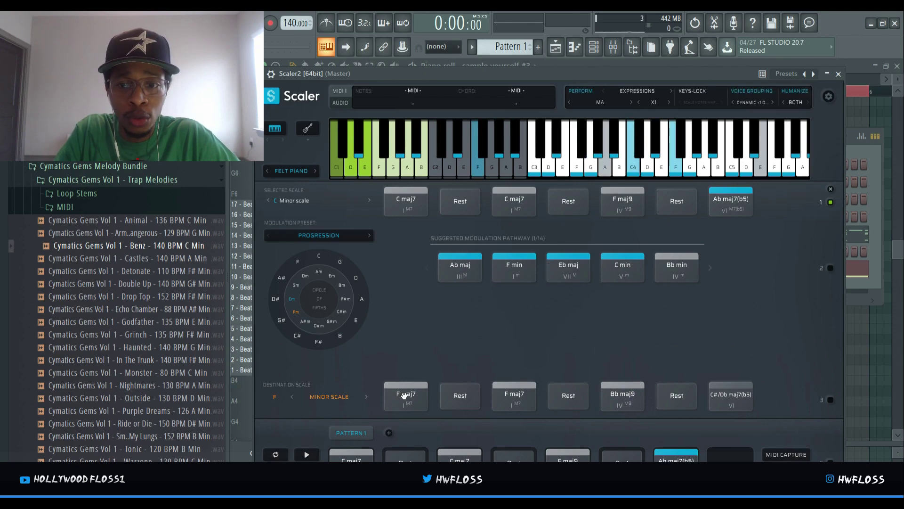
pyautogui.click(734, 396)
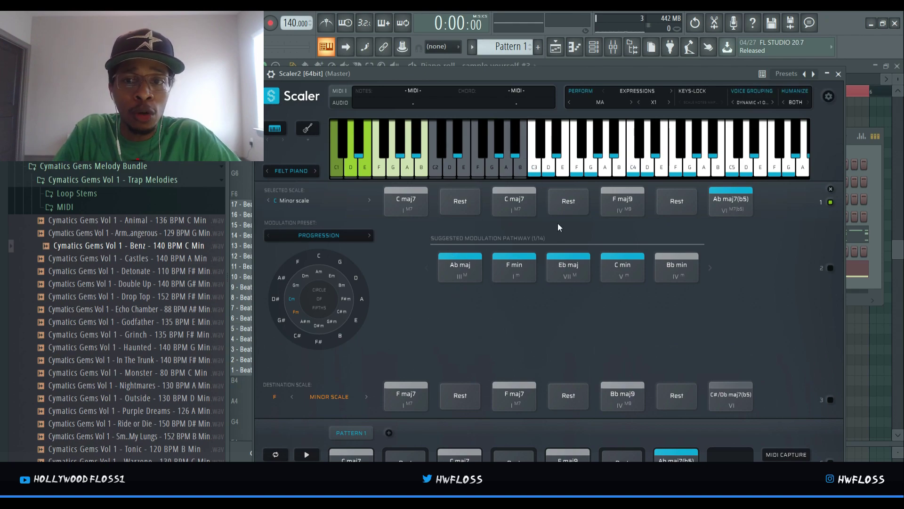
pyautogui.click(831, 190)
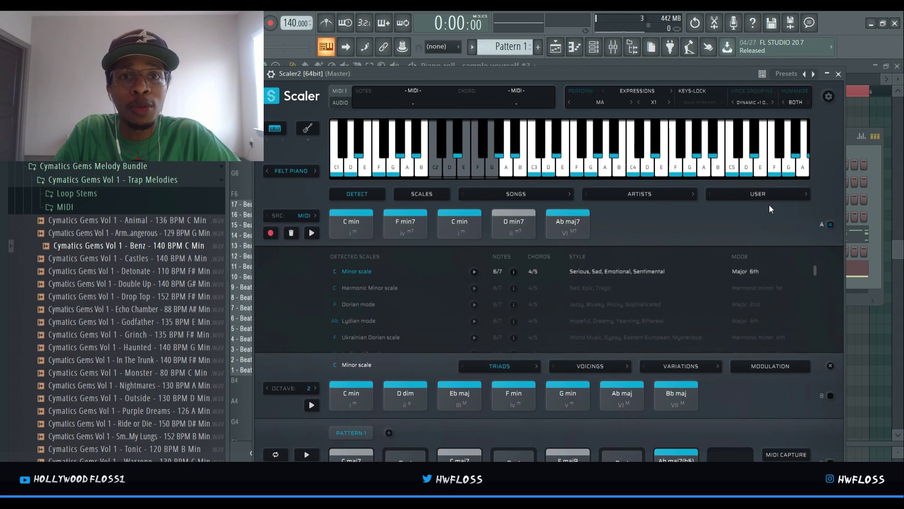